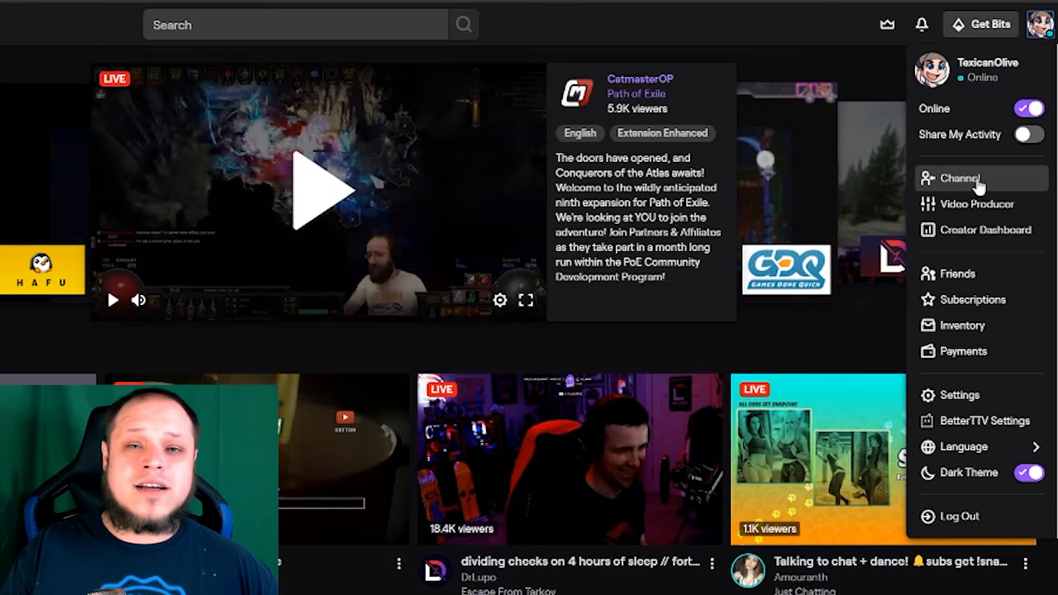
Open your own channel page and turn on panel editing below the video player
{"action": "left_click", "coordinate": [962, 180]}
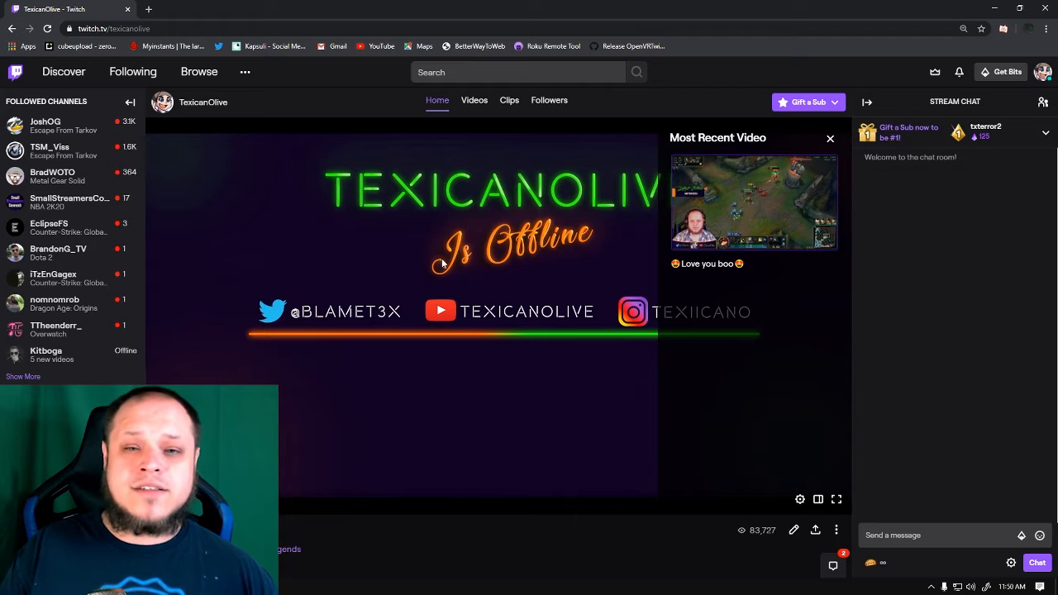
{"action": "scroll", "coordinate": [463, 314], "scroll_direction": "down", "scroll_amount": 2}
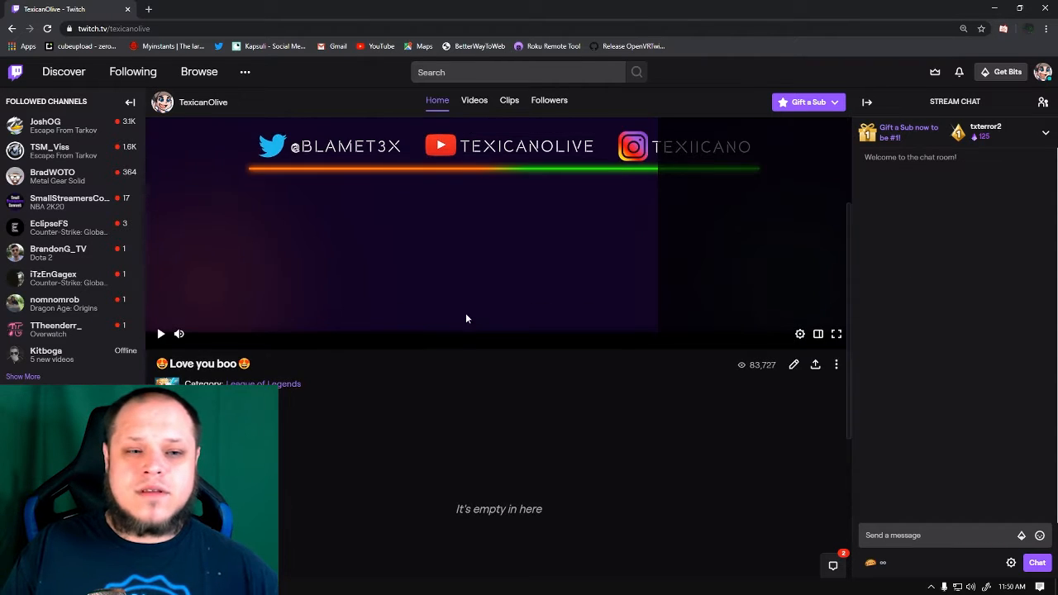
{"action": "scroll", "coordinate": [466, 318], "scroll_direction": "down", "scroll_amount": 3}
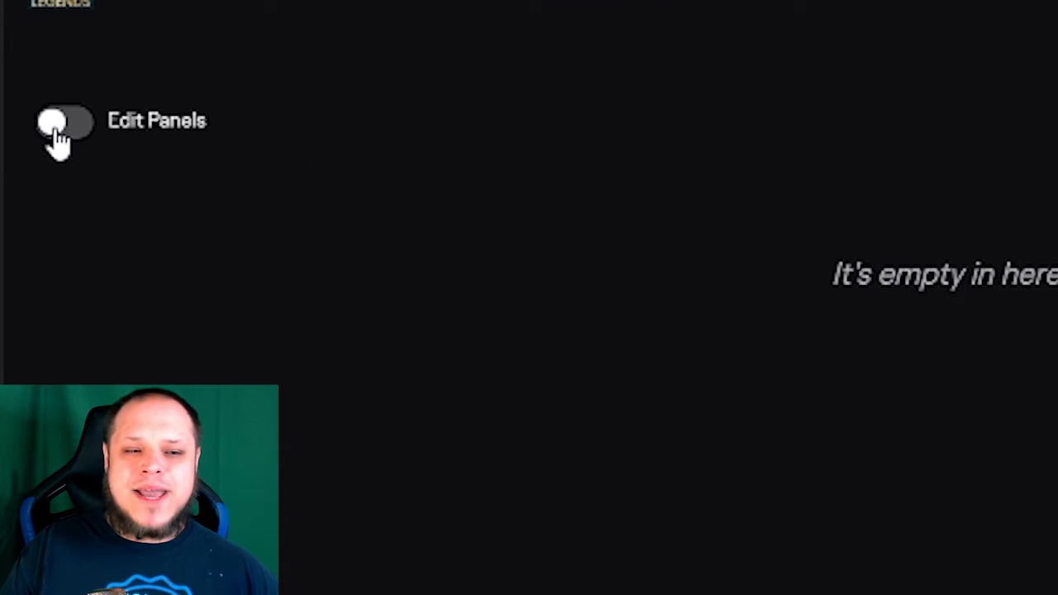
{"action": "left_click", "coordinate": [58, 132]}
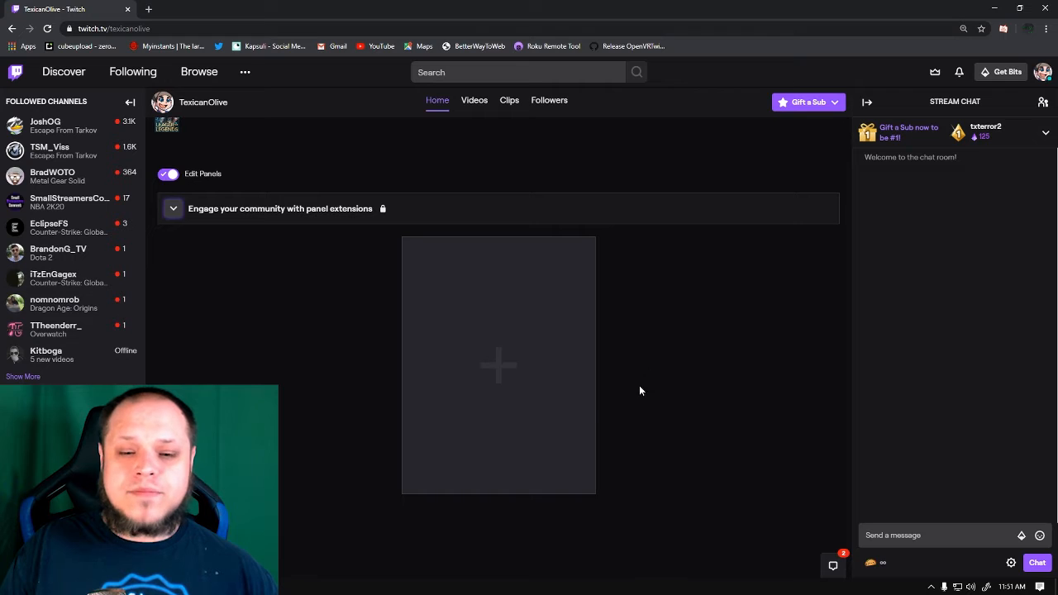
Add a text or image panel and title it "About Me"
{"action": "left_click", "coordinate": [491, 364]}
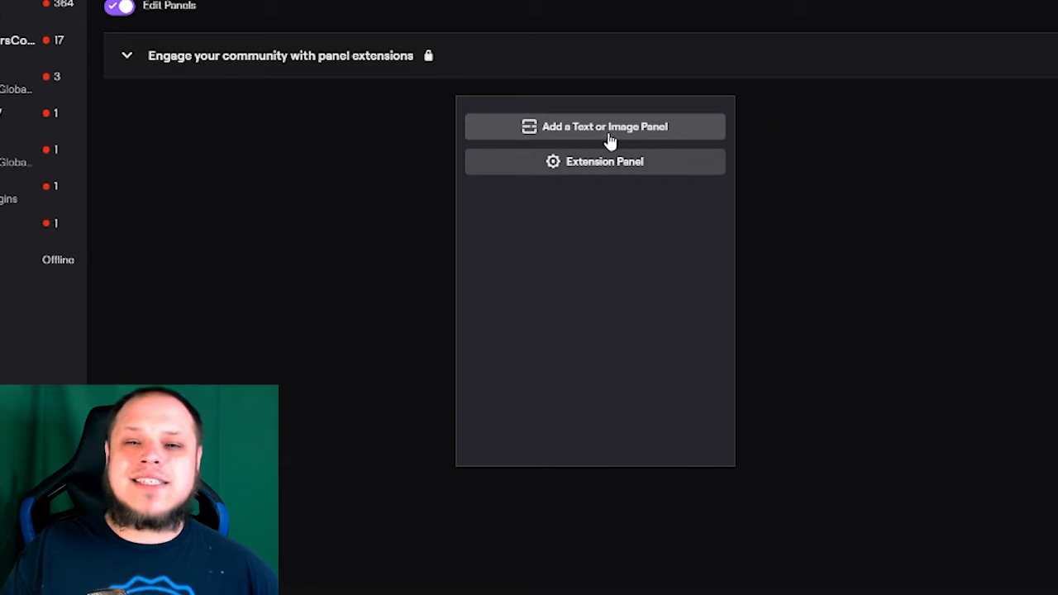
{"action": "left_click", "coordinate": [610, 137]}
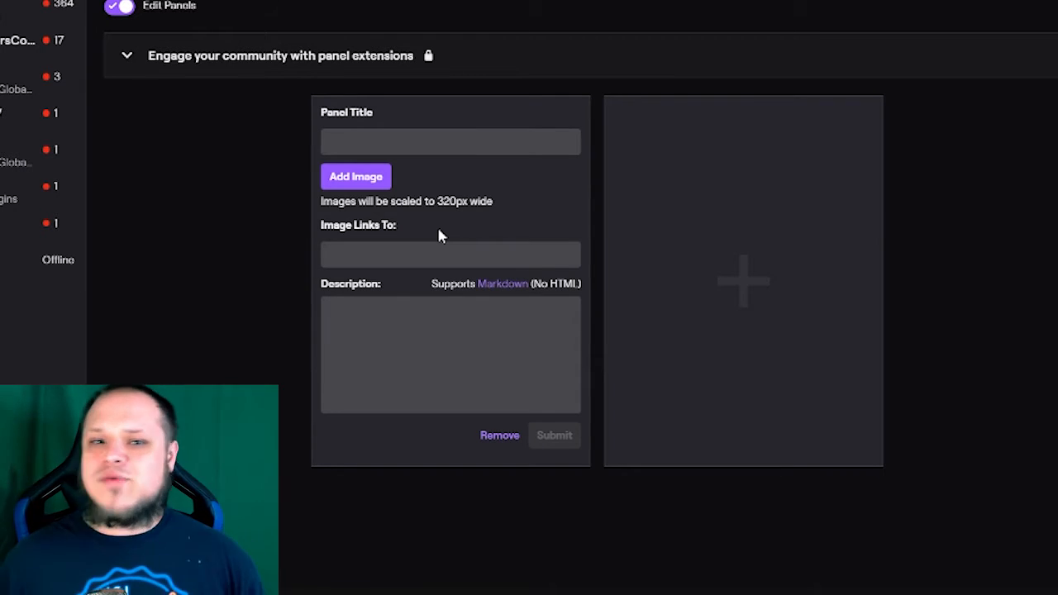
{"action": "left_click", "coordinate": [441, 151]}
{"action": "type", "text": "A"}
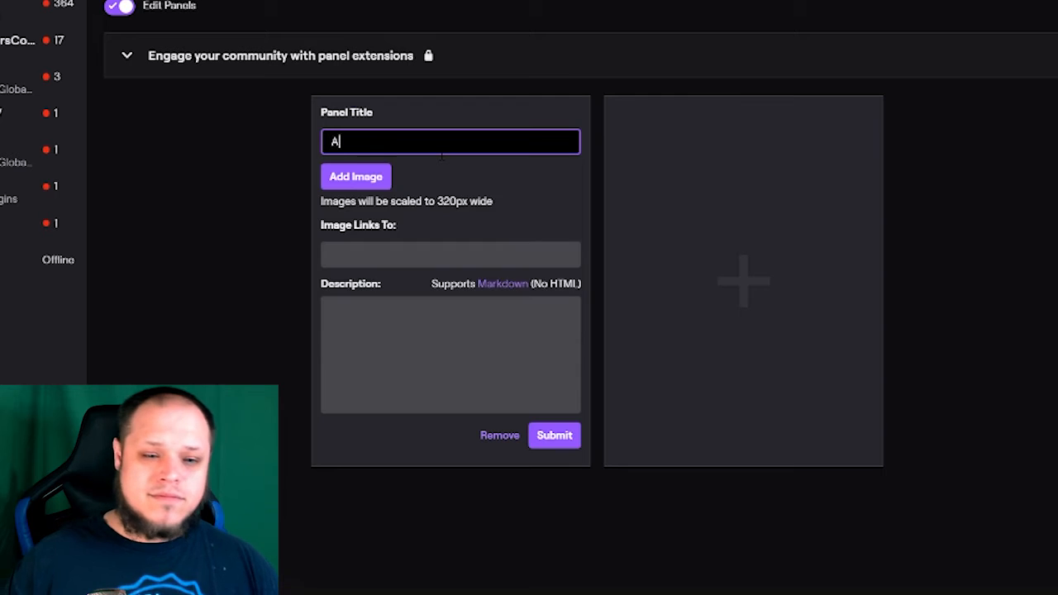
{"action": "type", "text": "bout Me"}
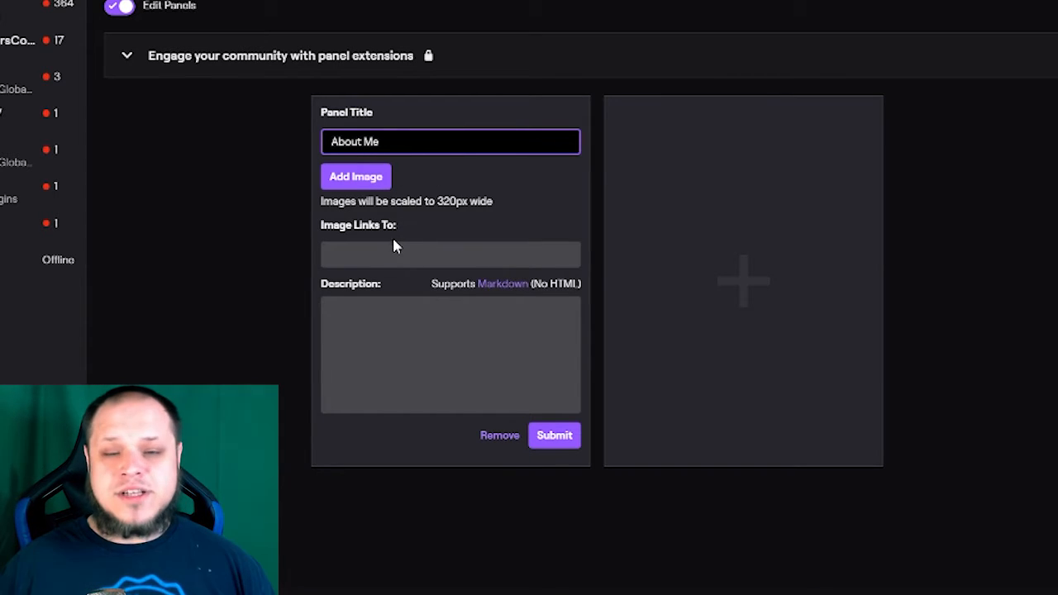
Fill the panel's description with "Hi my name is", the channel name and "and I make videos.", and submit it
{"action": "left_click", "coordinate": [372, 315]}
{"action": "type", "text": "H"}
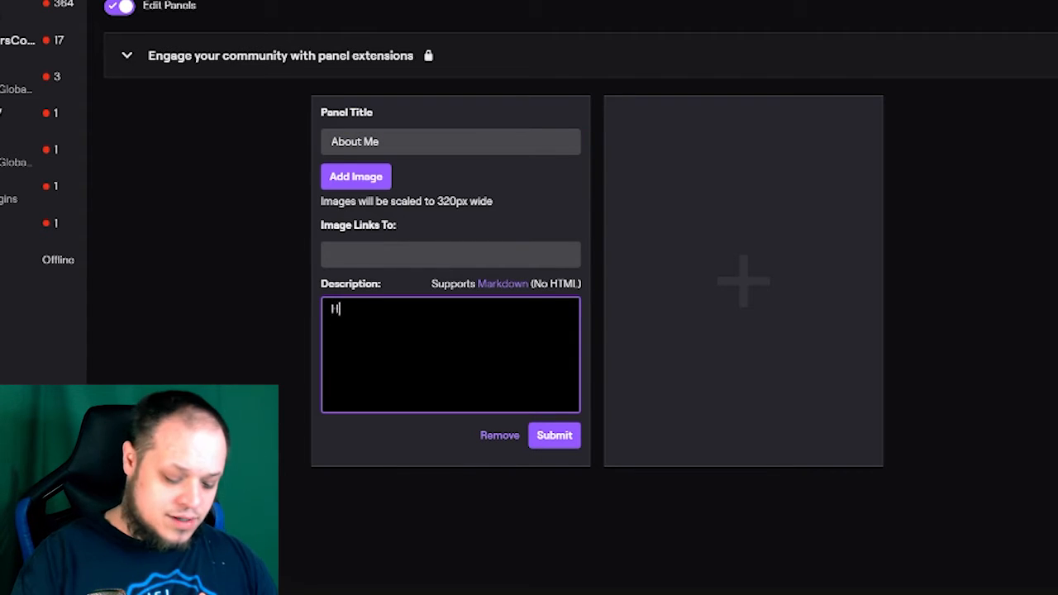
{"action": "type", "text": "i my name is "}
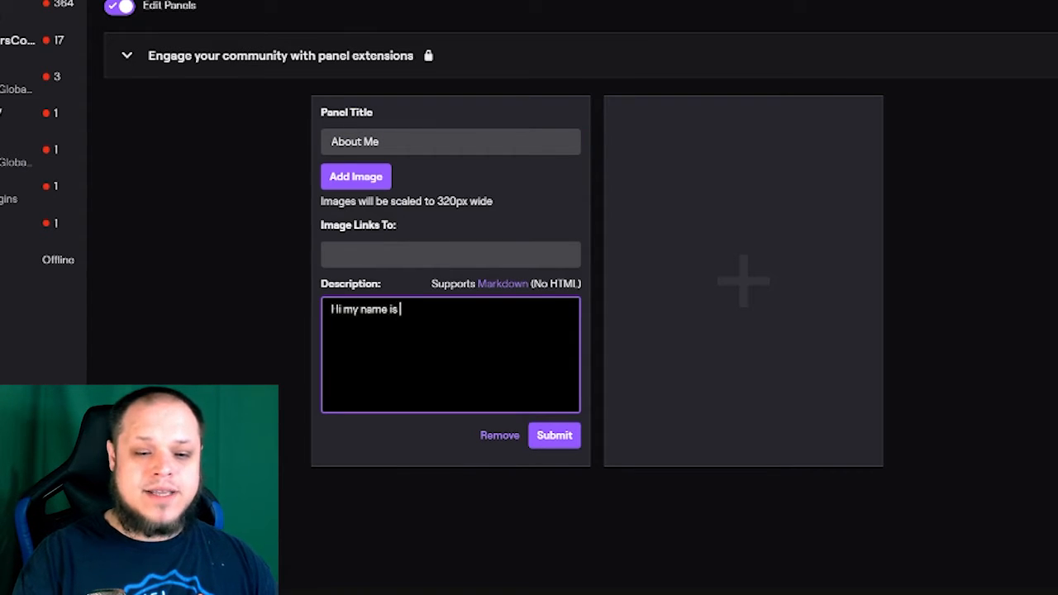
{"action": "type", "text": "TexicanOlive"}
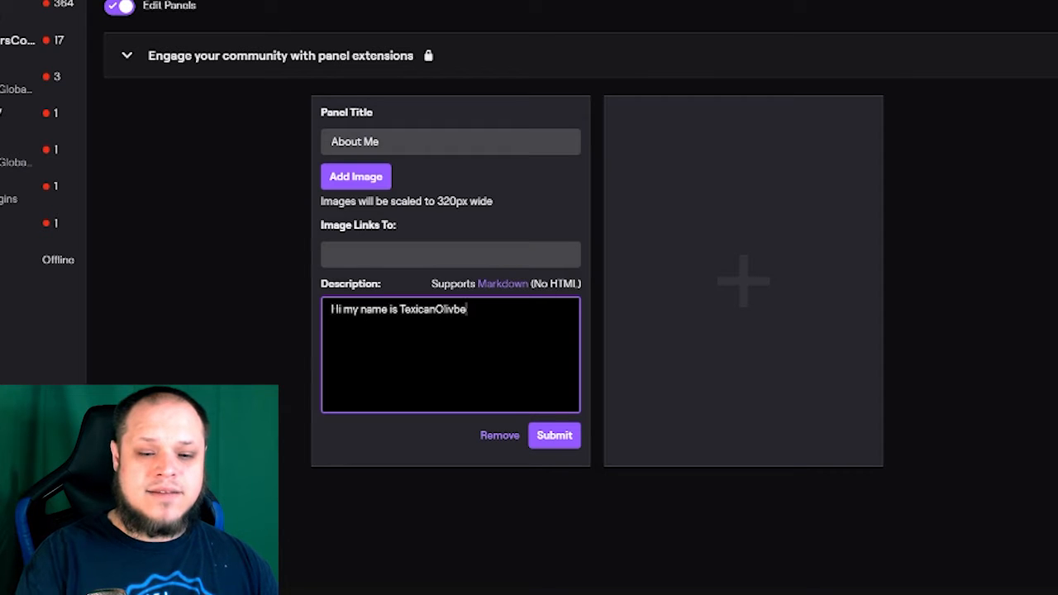
{"action": "type", "text": " a"}
{"action": "key", "text": "BackSpace"}
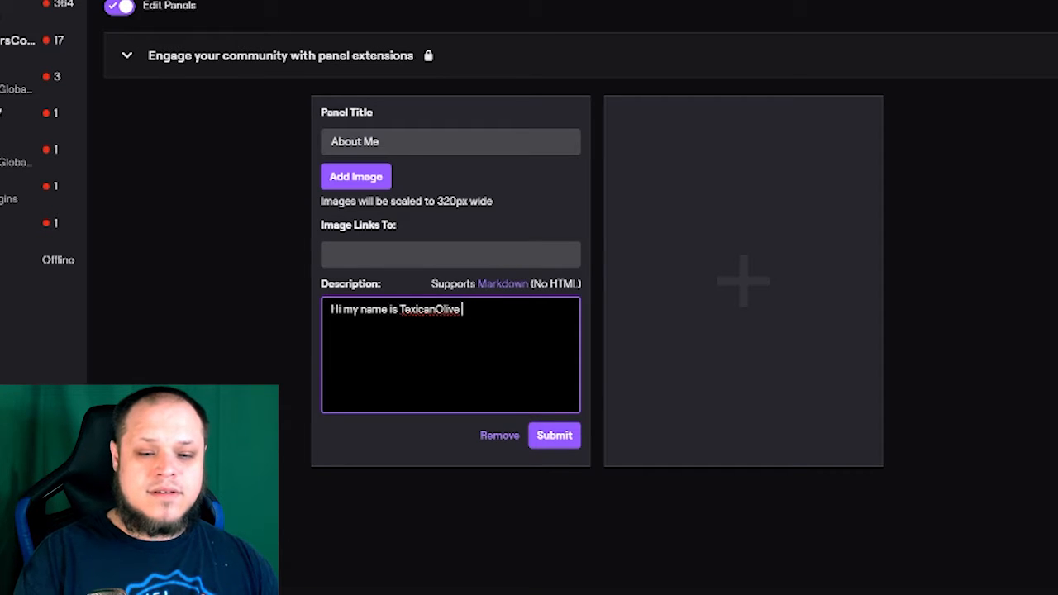
{"action": "type", "text": "and I make videos."}
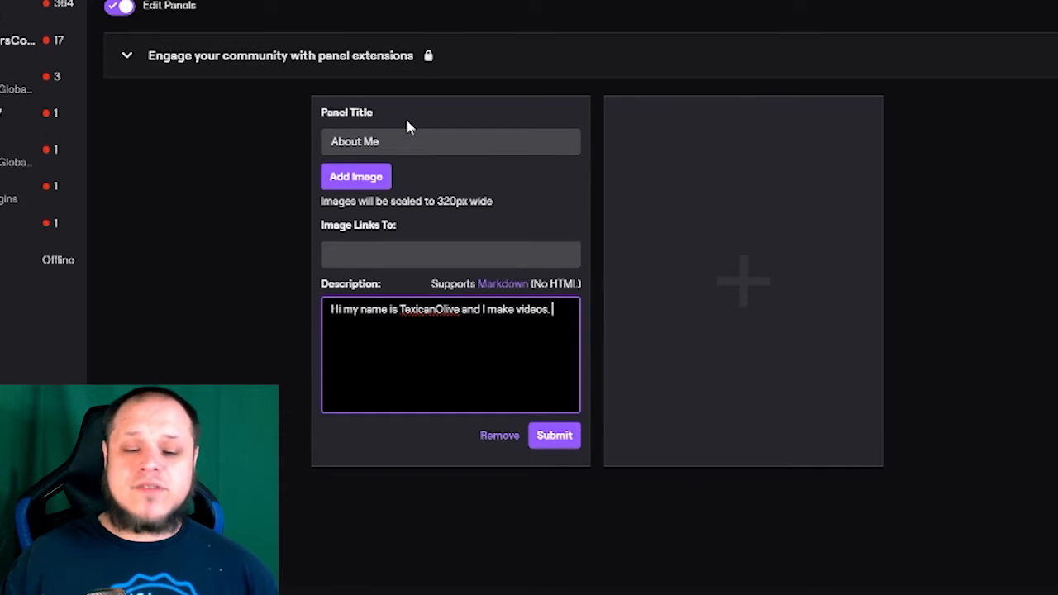
{"action": "left_click", "coordinate": [560, 437]}
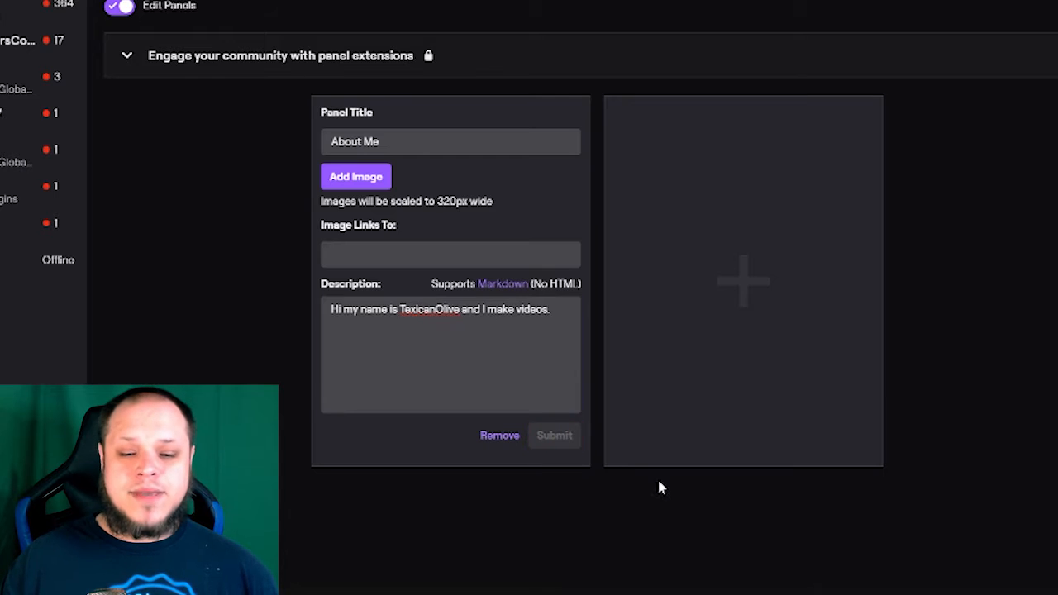
Turn off panel editing and review the About Me panel as it appears on the channel page
{"action": "left_click", "coordinate": [120, 8]}
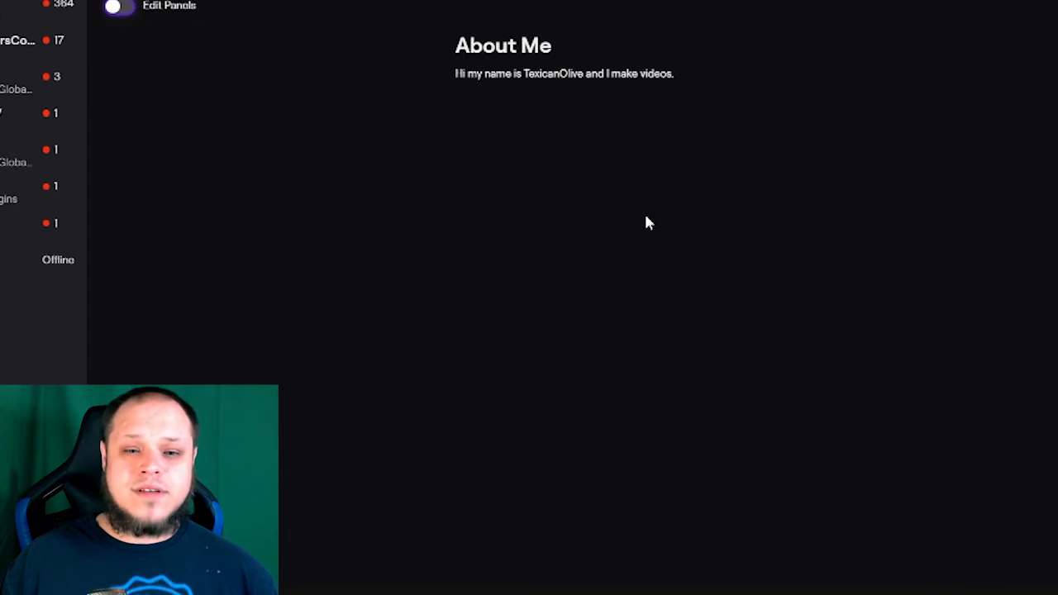
{"action": "scroll", "coordinate": [595, 257], "scroll_direction": "up", "scroll_amount": 1}
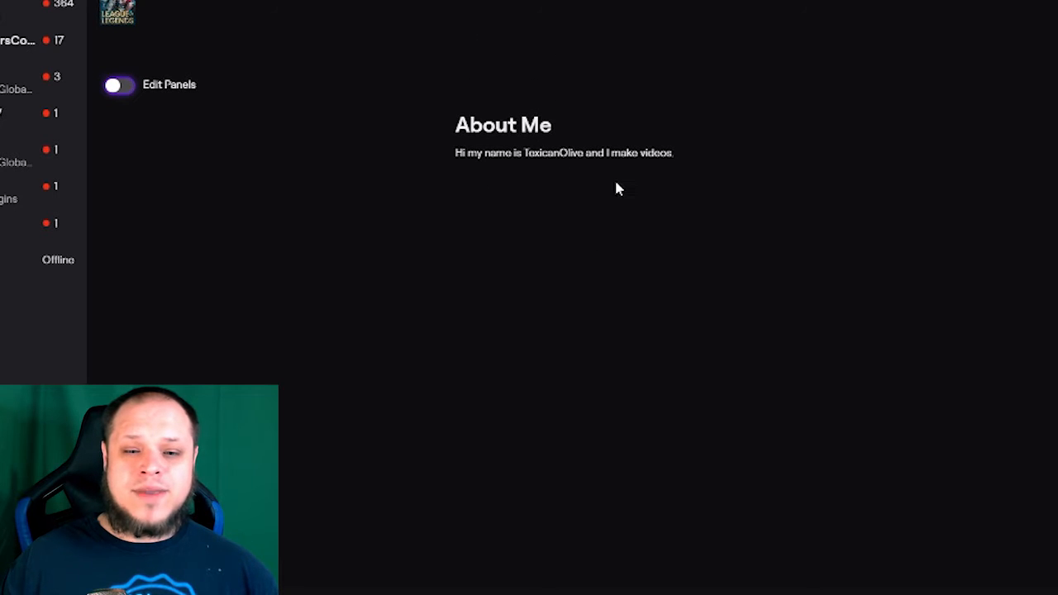
{"action": "scroll", "coordinate": [633, 199], "scroll_direction": "up", "scroll_amount": 2}
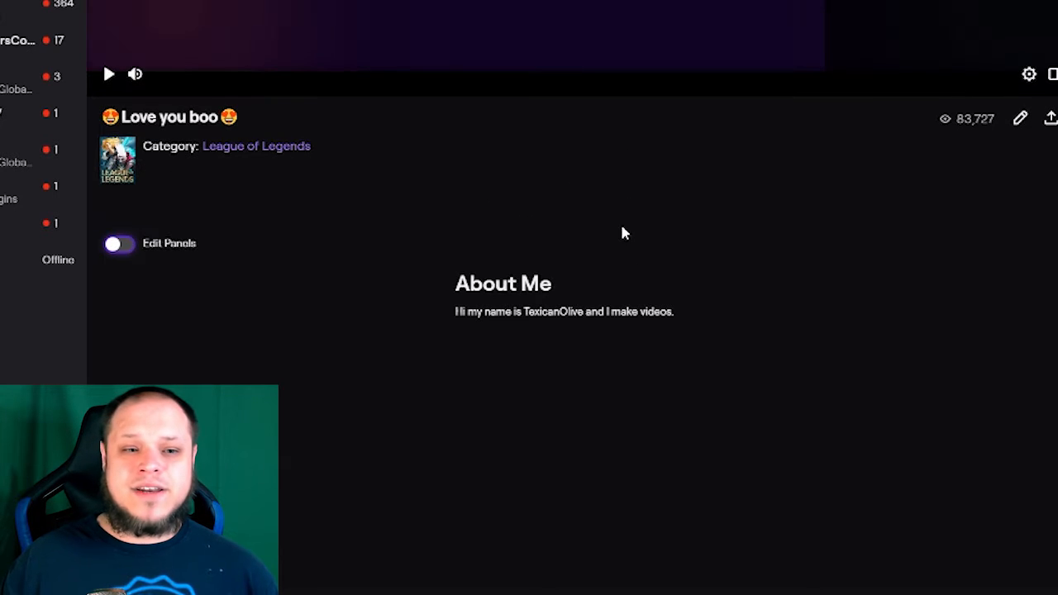
{"action": "scroll", "coordinate": [589, 318], "scroll_direction": "down", "scroll_amount": 2}
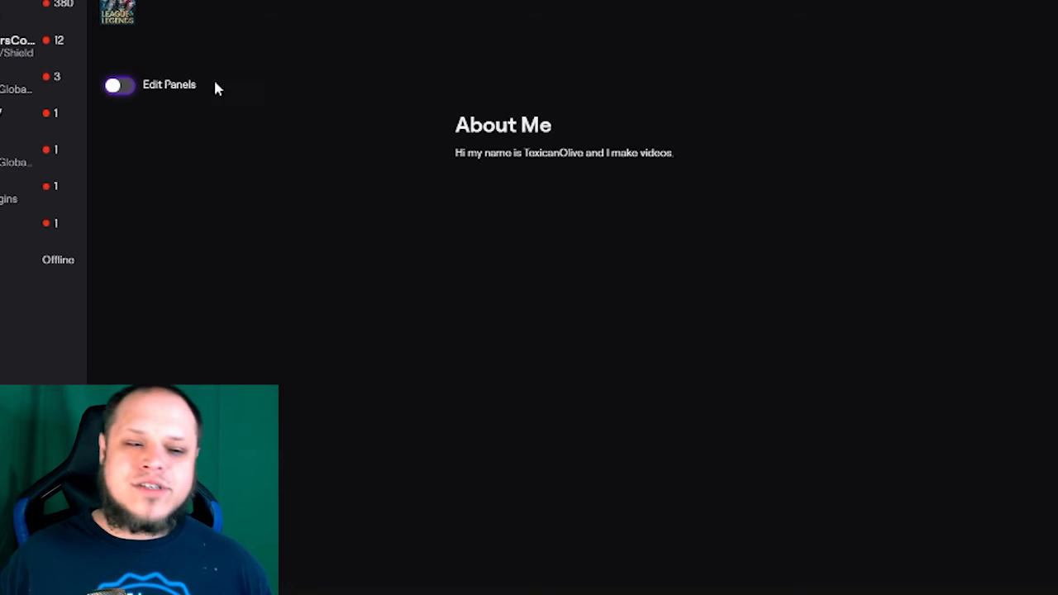
Turn panel editing back on and clear the "About Me" panel title
{"action": "left_click", "coordinate": [118, 86]}
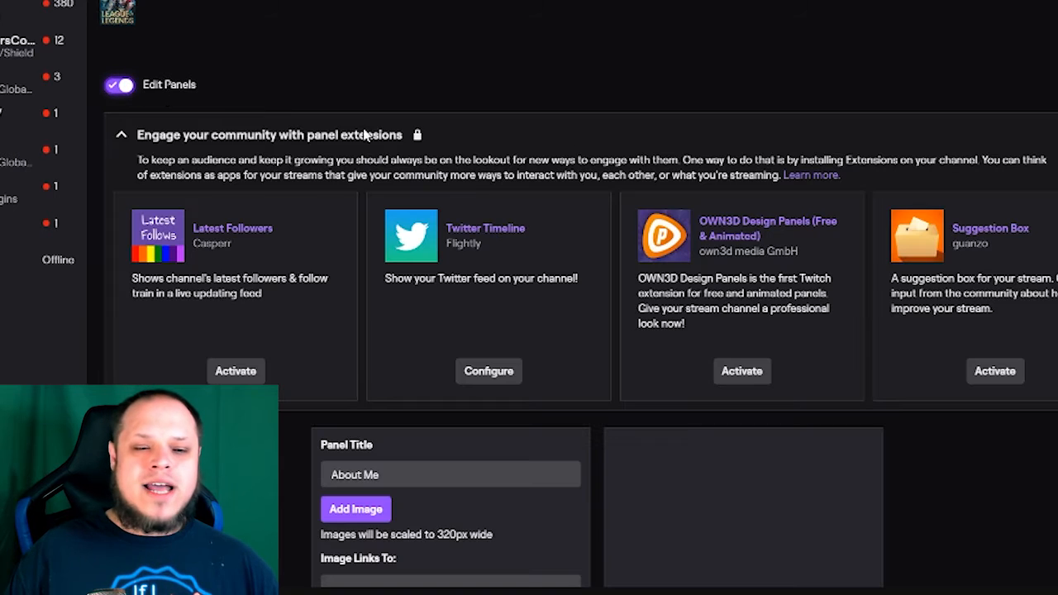
{"action": "scroll", "coordinate": [429, 143], "scroll_direction": "down", "scroll_amount": 3}
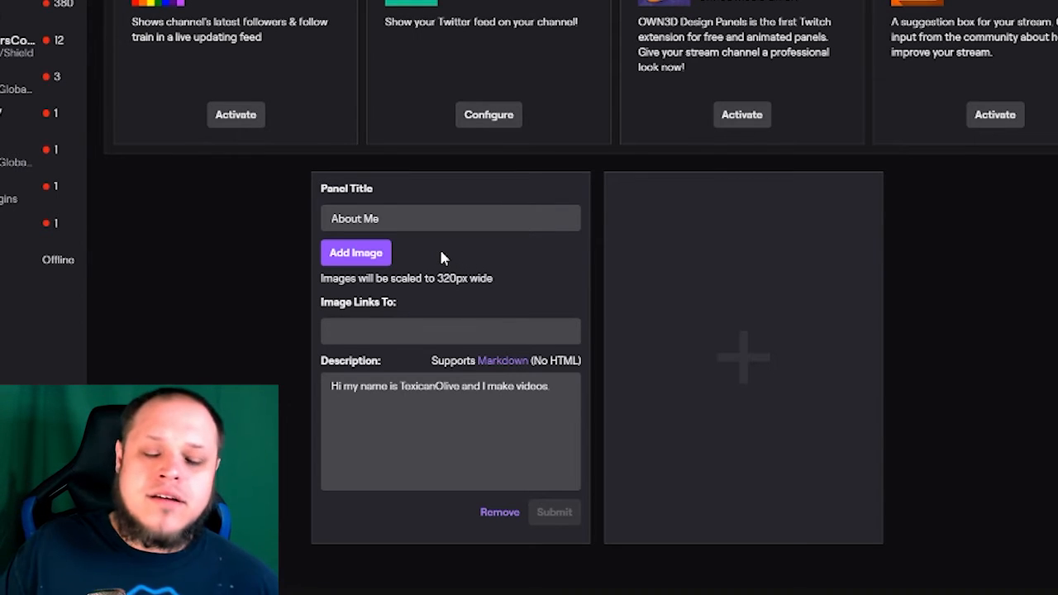
{"action": "left_click_drag", "start_coordinate": [388, 218], "coordinate": [288, 226]}
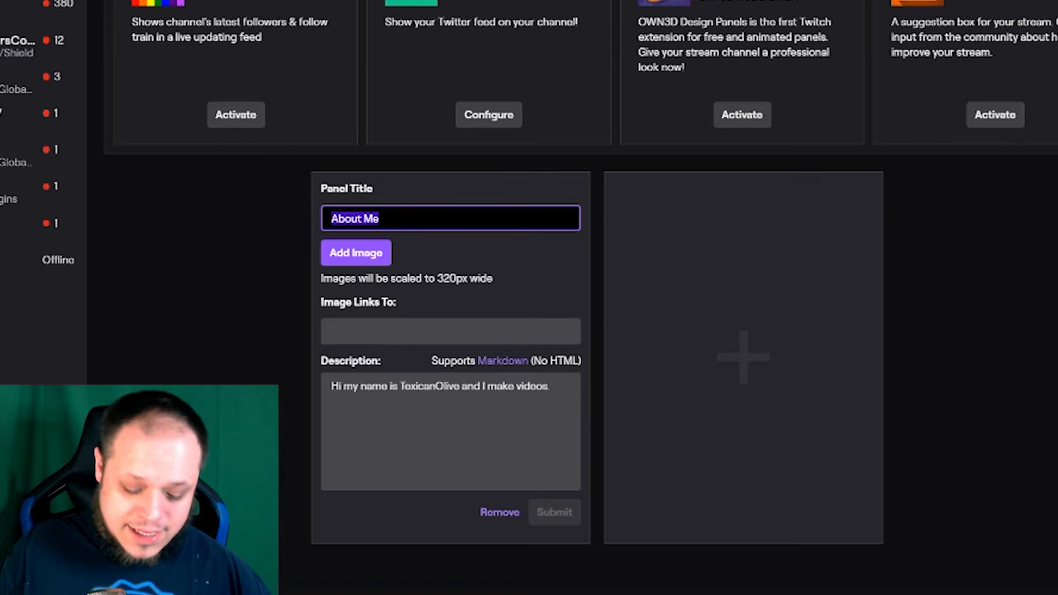
{"action": "key", "text": "BackSpace"}
{"action": "left_click", "coordinate": [662, 327]}
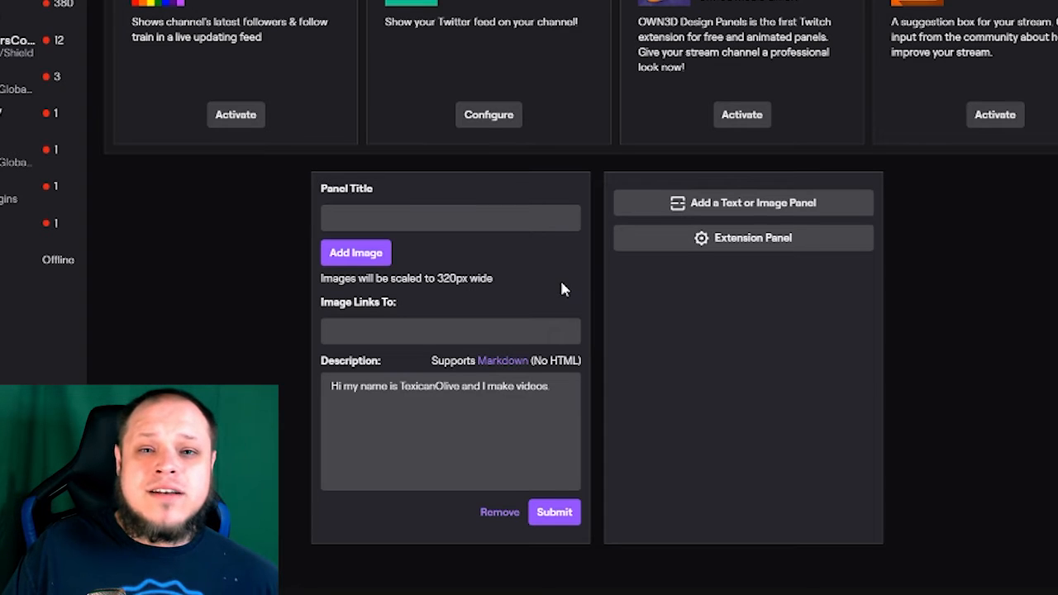
Add the image file "about new" to the panel, accepting the crop as offered
{"action": "left_click", "coordinate": [352, 258]}
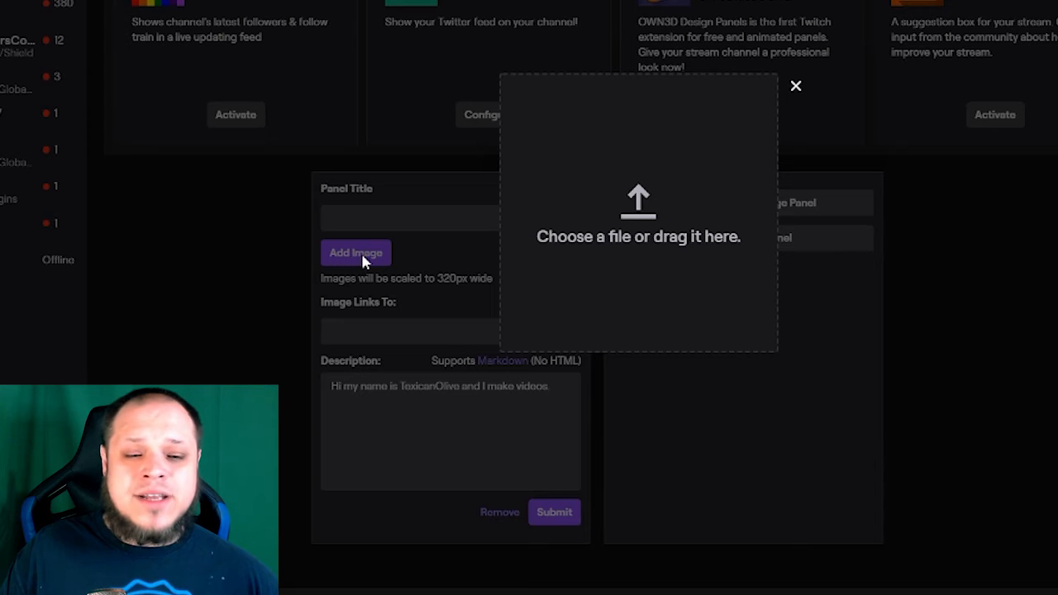
{"action": "left_click", "coordinate": [638, 208]}
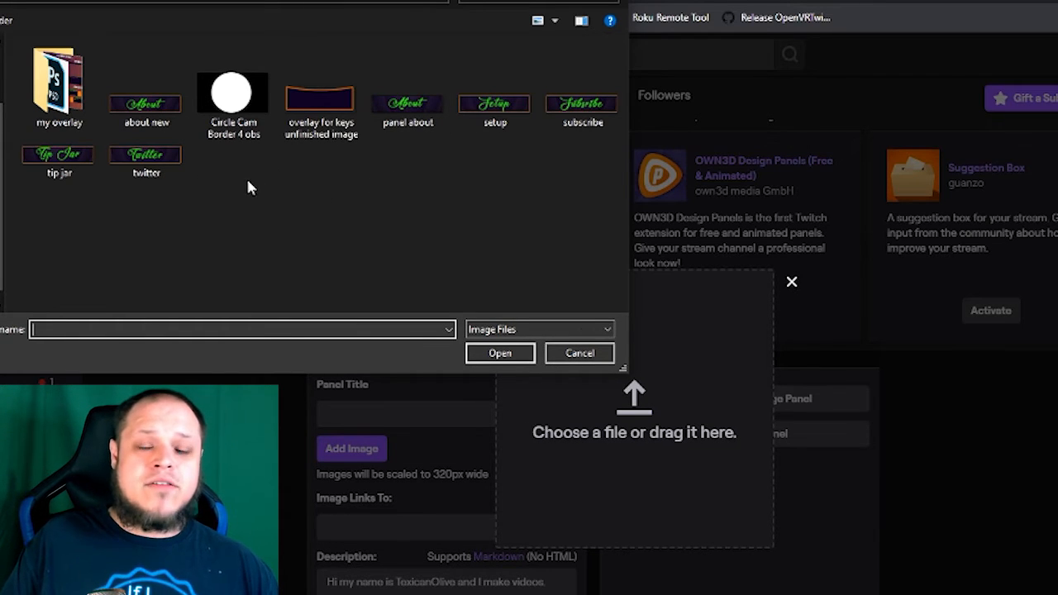
{"action": "left_click", "coordinate": [162, 105]}
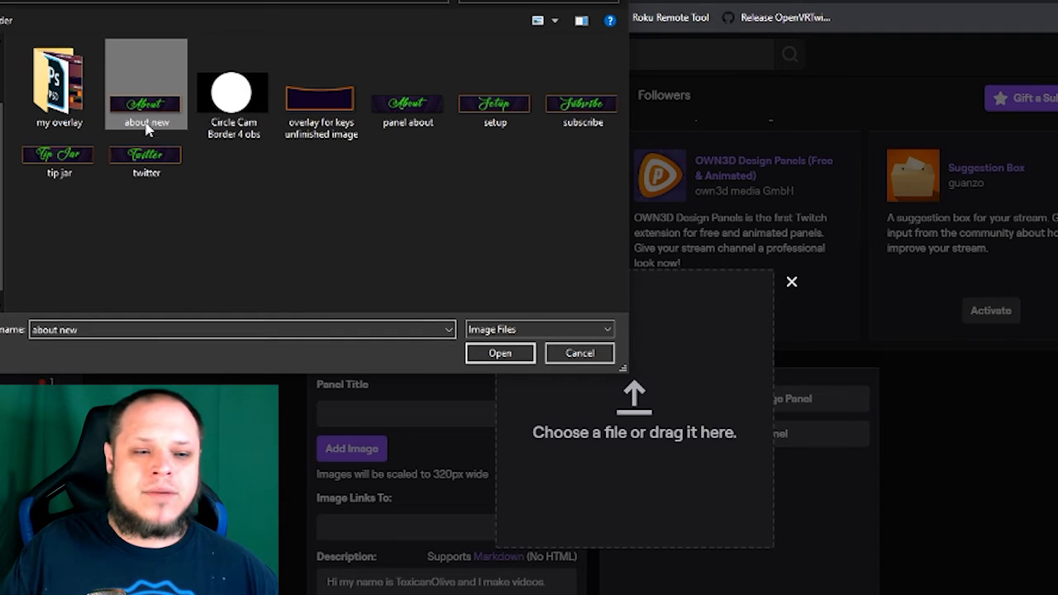
{"action": "left_click", "coordinate": [499, 353]}
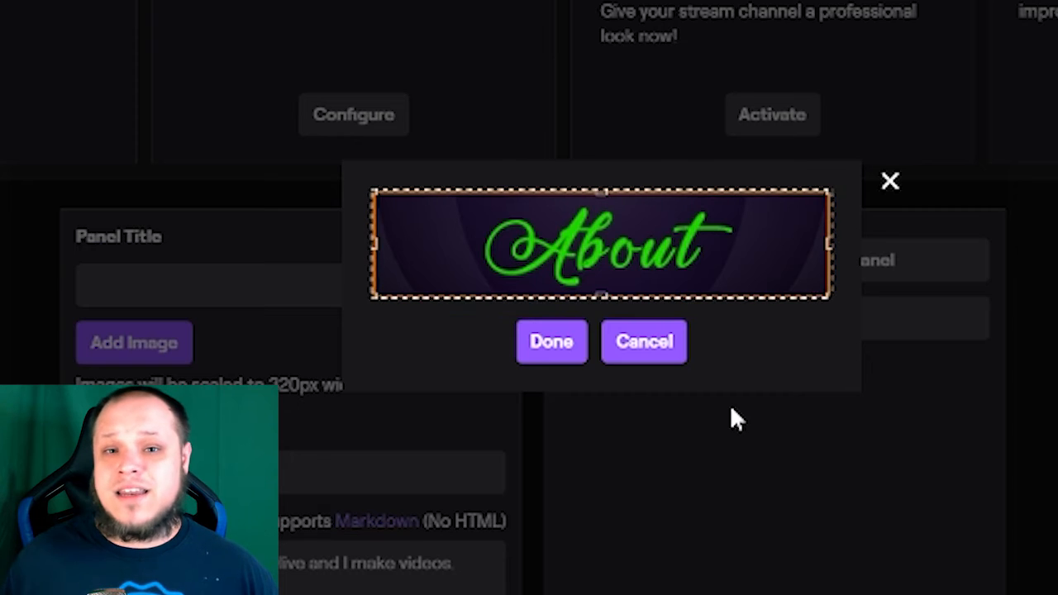
{"action": "left_click", "coordinate": [550, 351]}
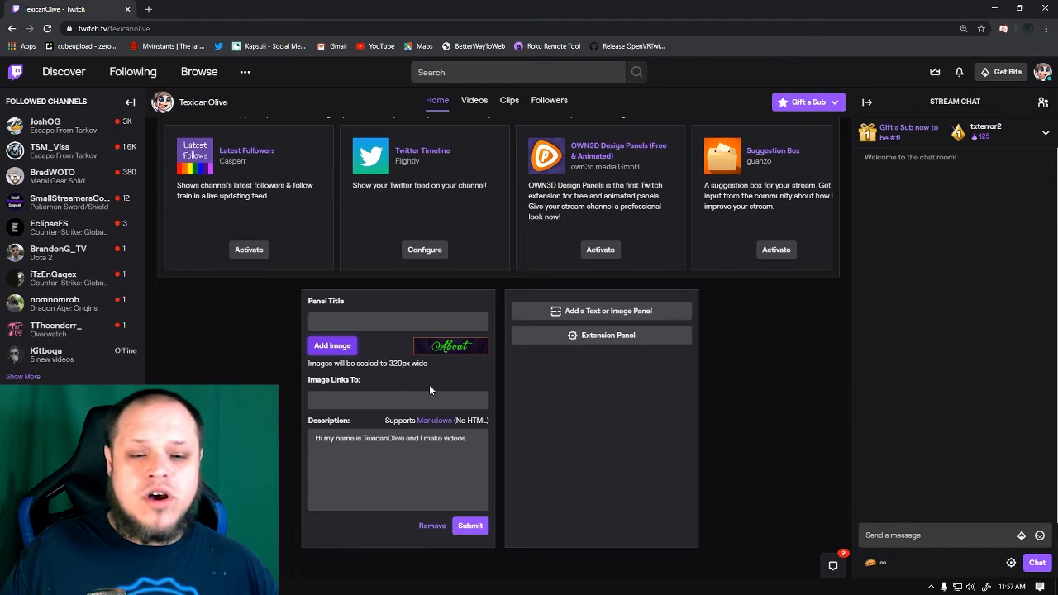
Submit the panel with its new image and turn off panel editing to show it on the channel page
{"action": "scroll", "coordinate": [234, 280], "scroll_direction": "up", "scroll_amount": 4}
{"action": "scroll", "coordinate": [431, 414], "scroll_direction": "down", "scroll_amount": 3}
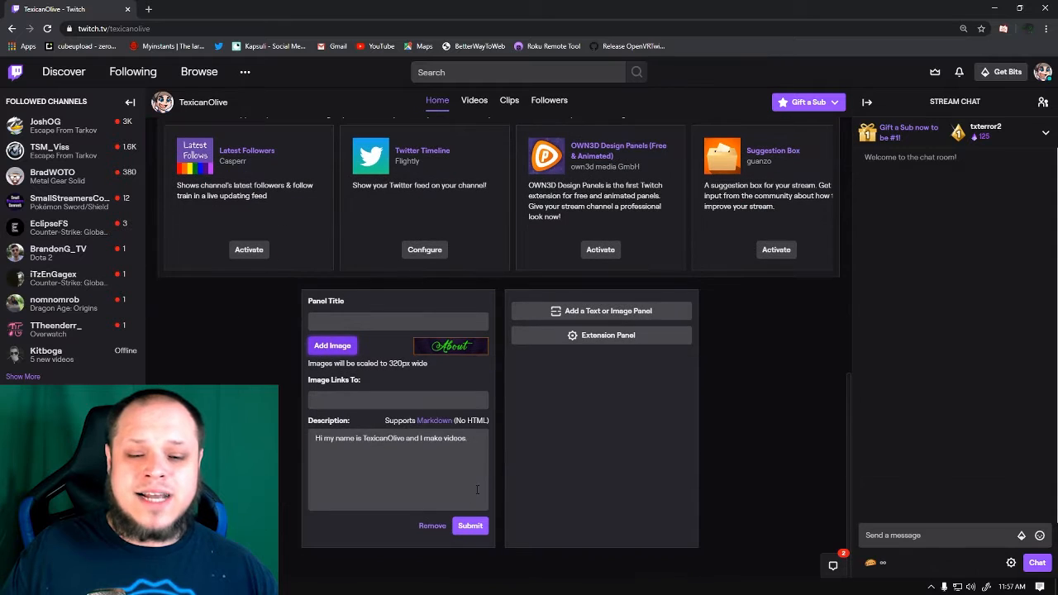
{"action": "left_click", "coordinate": [470, 524]}
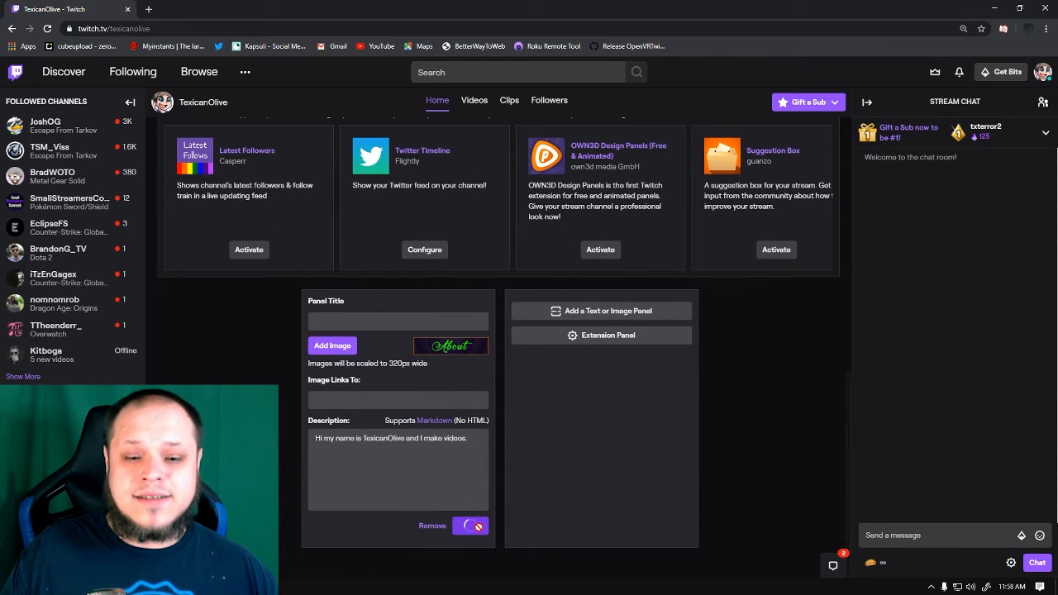
{"action": "scroll", "coordinate": [455, 499], "scroll_direction": "up", "scroll_amount": 3}
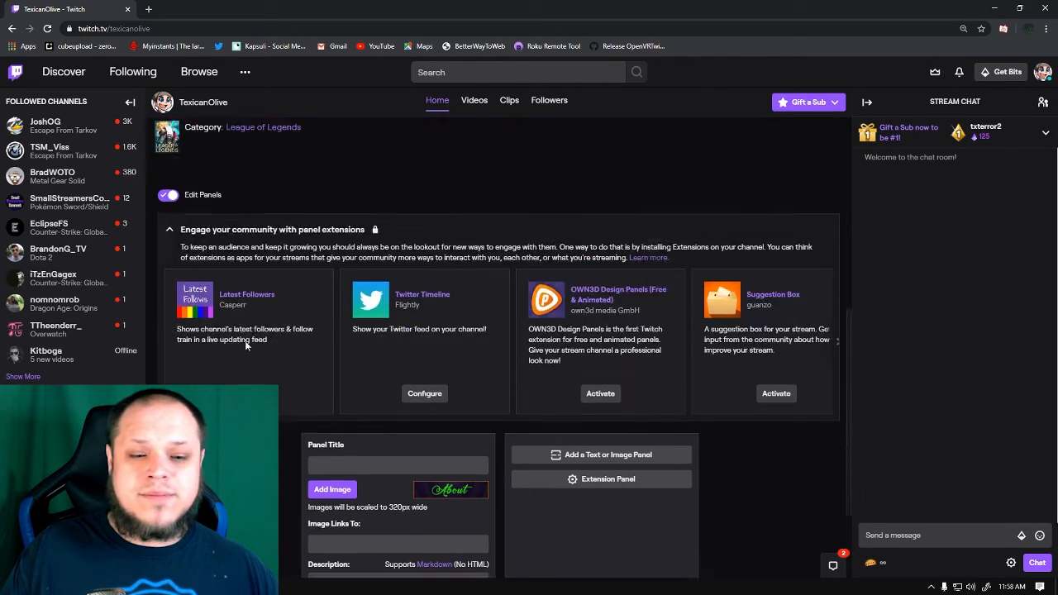
{"action": "left_click", "coordinate": [168, 272]}
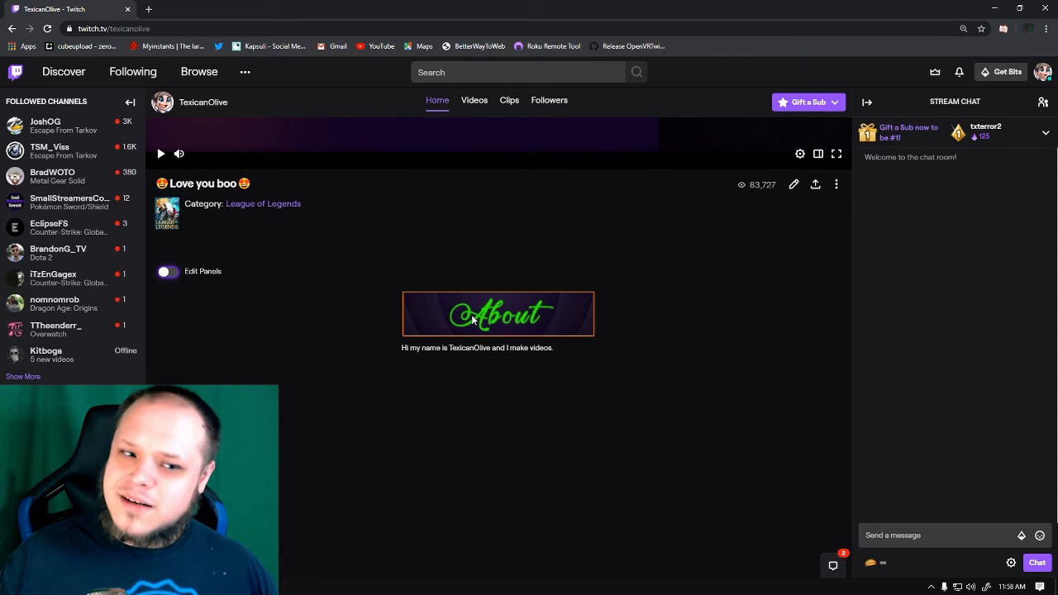
Turn on panel editing, open the Markdown guide for panel descriptions and examine its Text Emphasis formatting codes
{"action": "left_click", "coordinate": [167, 272]}
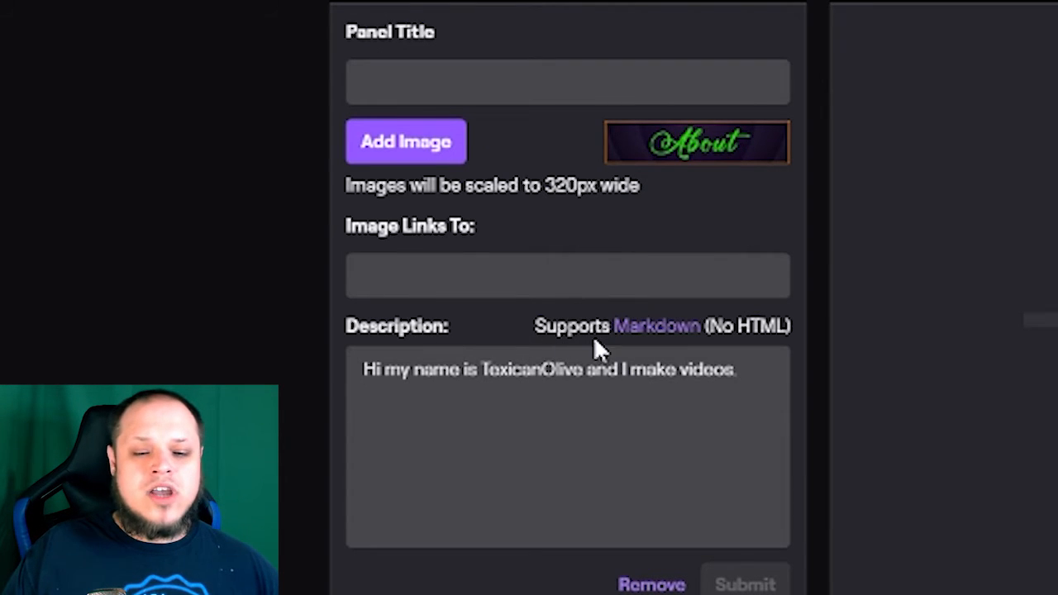
{"action": "left_click", "coordinate": [657, 327]}
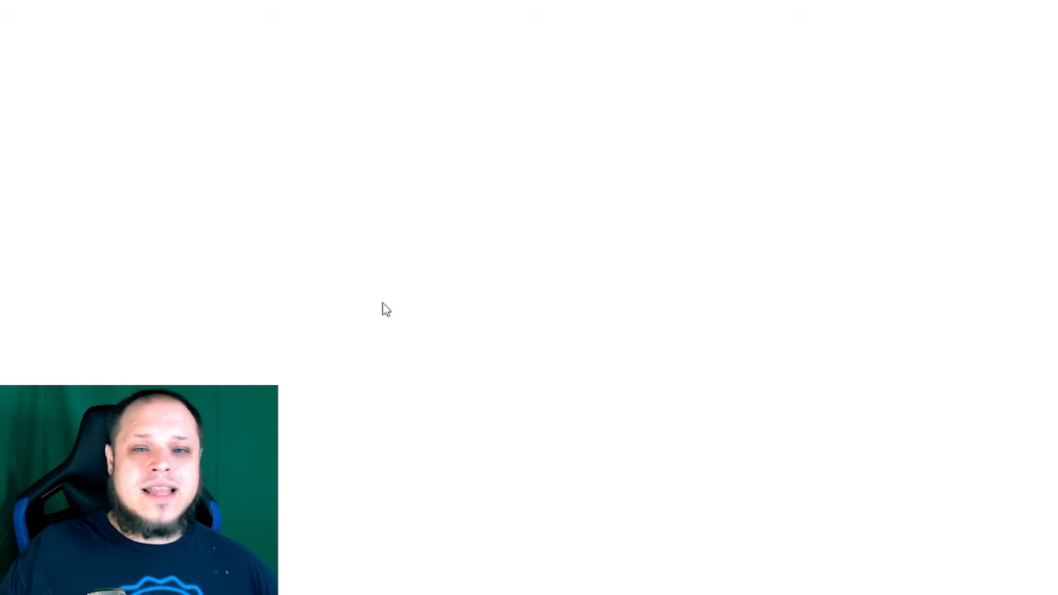
{"action": "scroll", "coordinate": [507, 322], "scroll_direction": "down", "scroll_amount": 3}
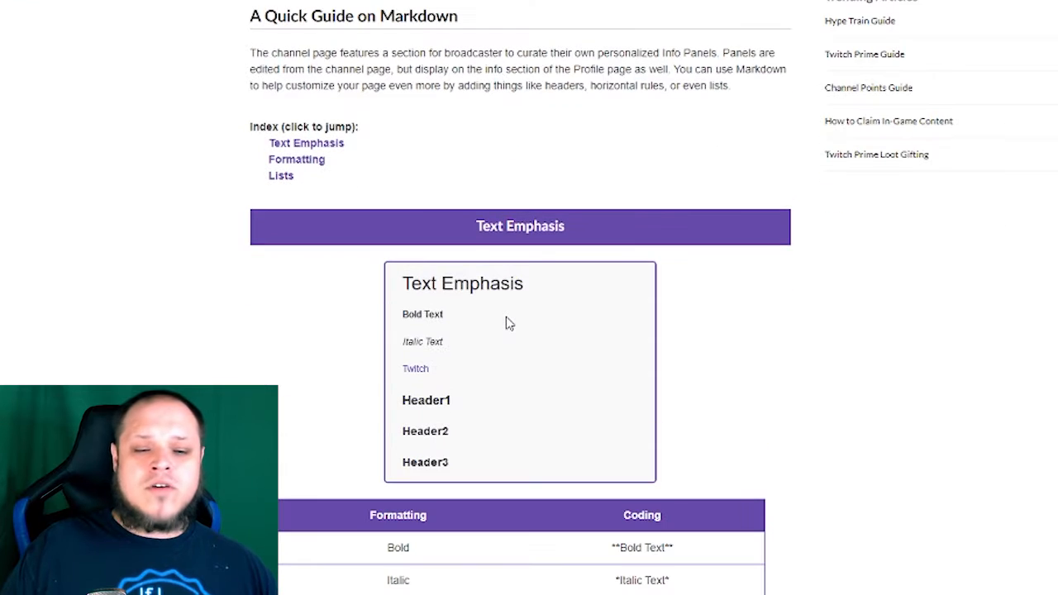
{"action": "scroll", "coordinate": [512, 338], "scroll_direction": "down", "scroll_amount": 2}
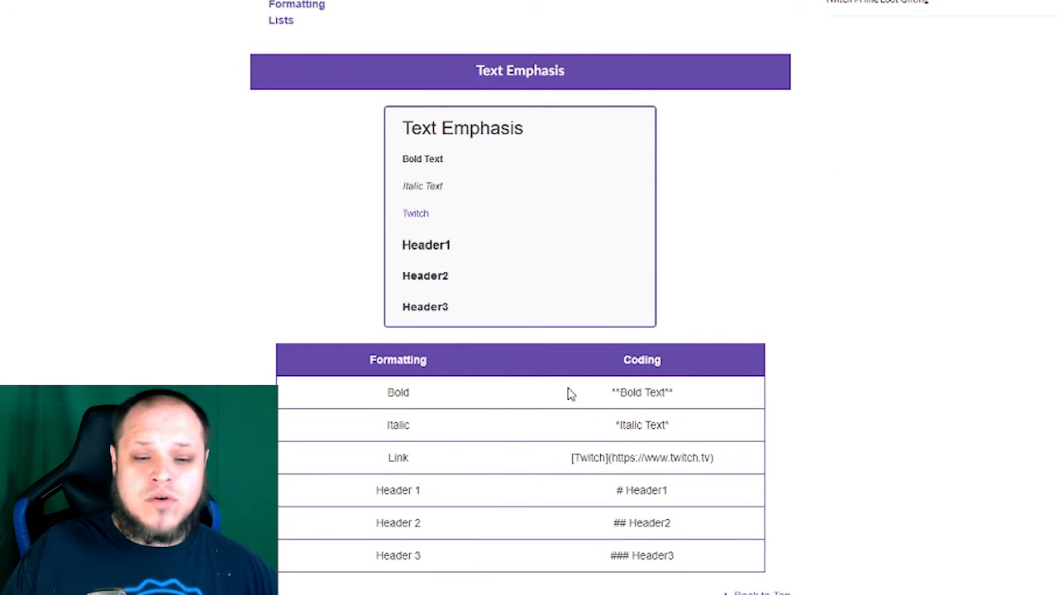
Bold the channel name in the About panel's description by enclosing it in Markdown double asterisks
{"action": "scroll", "coordinate": [481, 466], "scroll_direction": "down", "scroll_amount": 3}
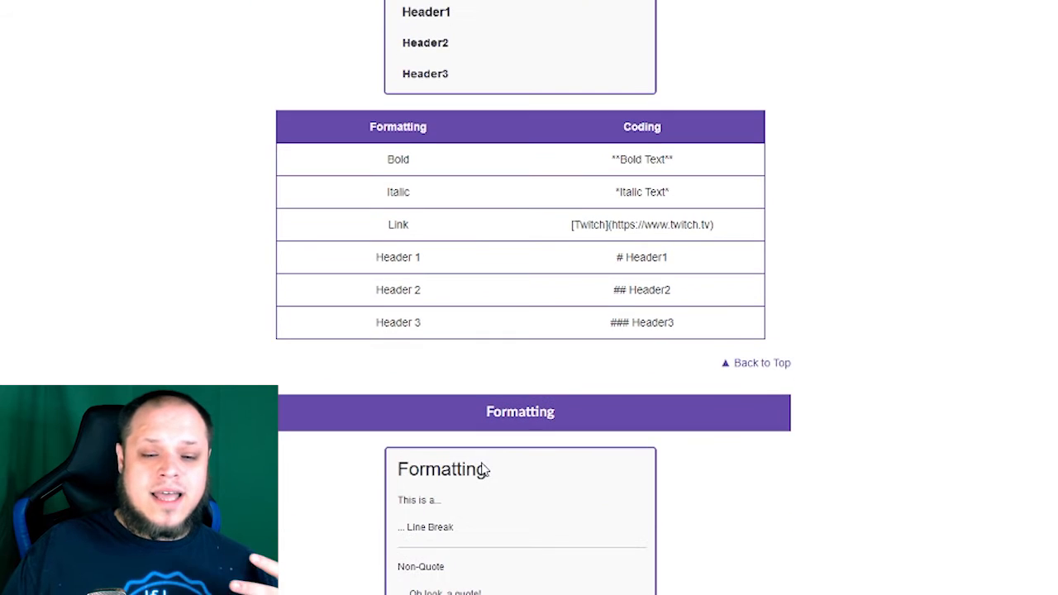
{"action": "scroll", "coordinate": [599, 410], "scroll_direction": "up", "scroll_amount": 2}
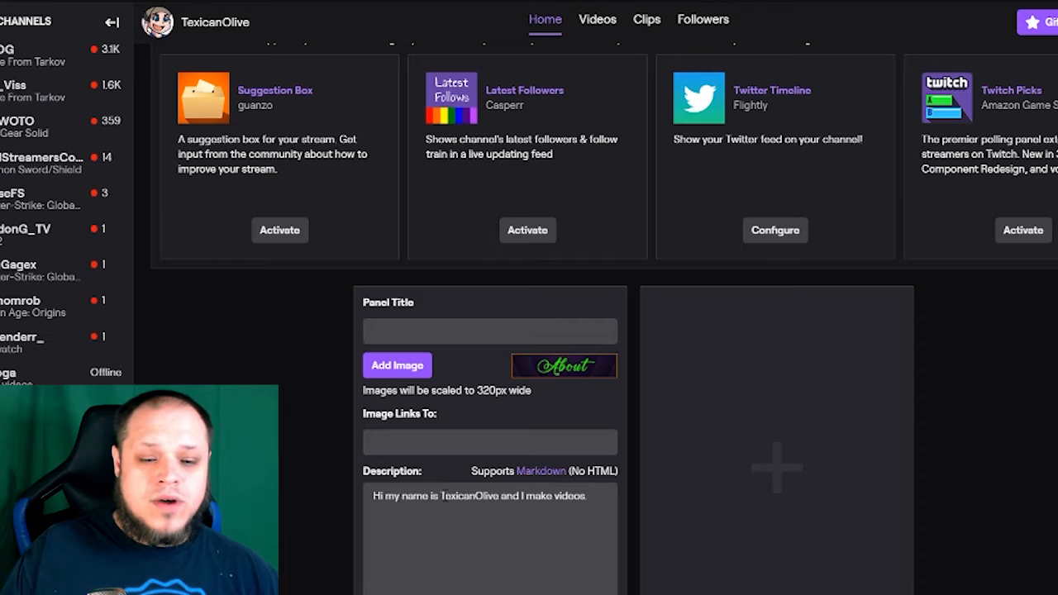
{"action": "left_click", "coordinate": [439, 496]}
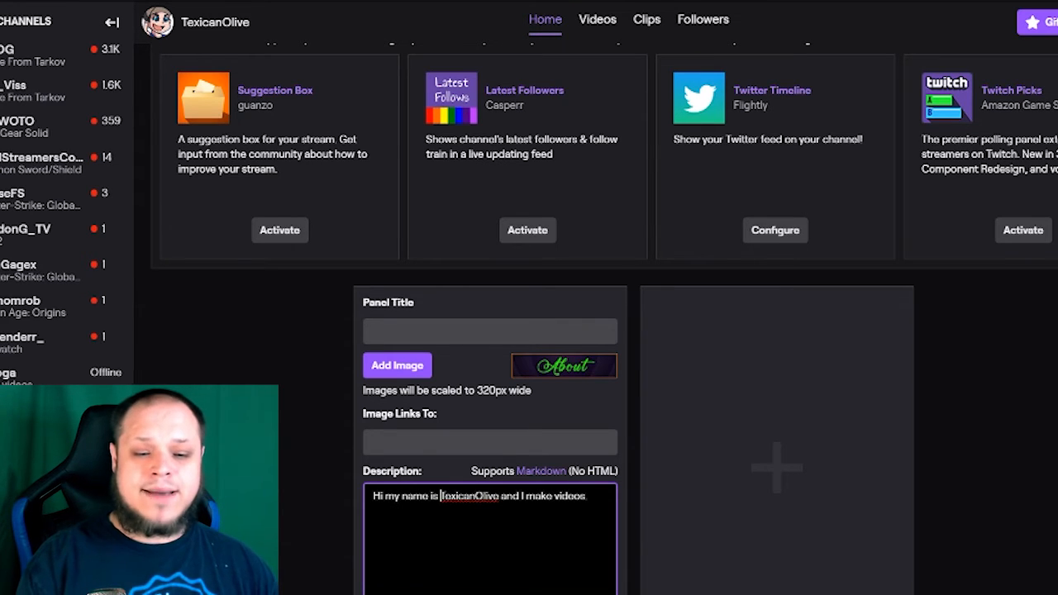
{"action": "type", "text": "**"}
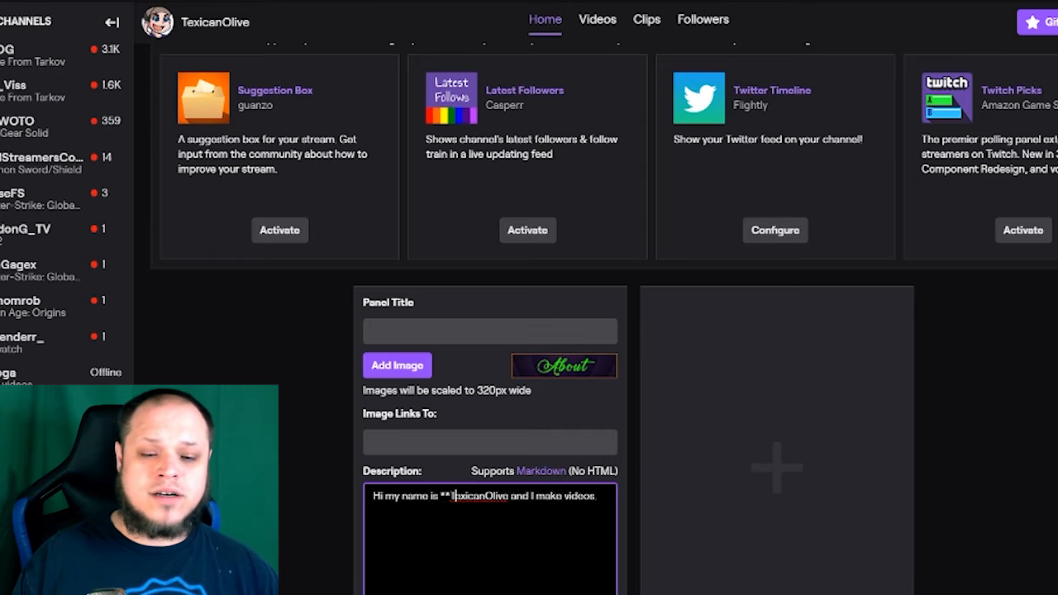
{"action": "key", "text": "Right"}
{"action": "key", "text": "Right"}
{"action": "key", "text": "Right"}
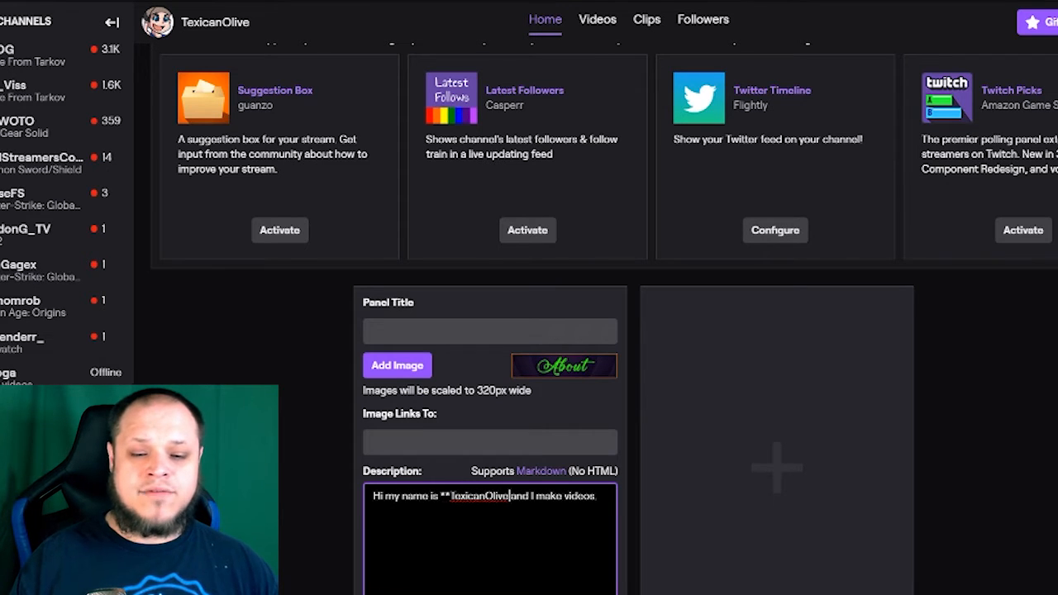
{"action": "type", "text": "**"}
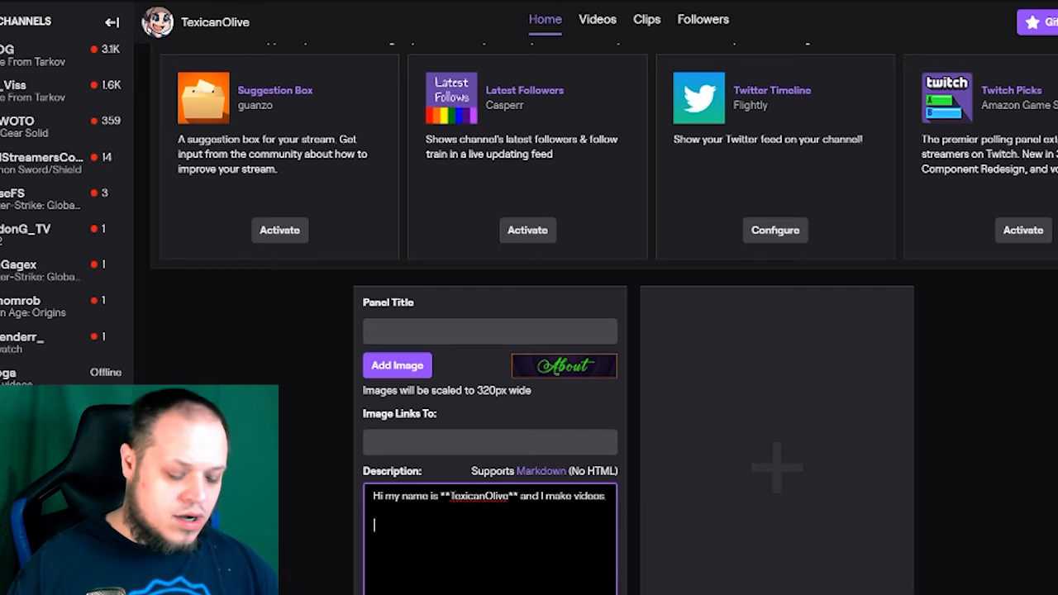
Add the heading line "##Variety Streamer" below the About description and turn off panel editing to show the formatted text
{"action": "type", "text": "##"}
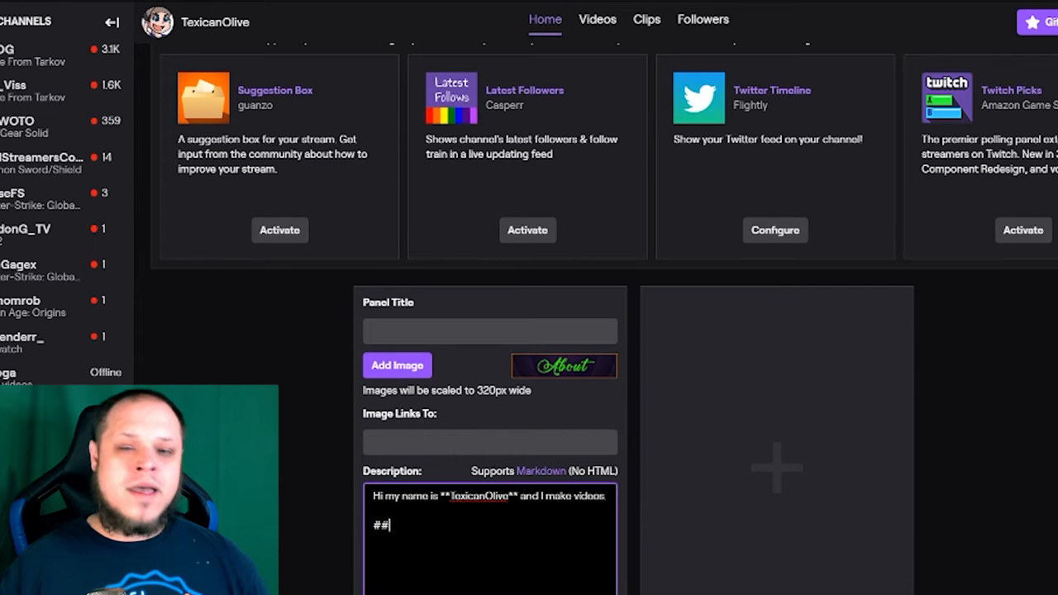
{"action": "type", "text": "Variety Streamer"}
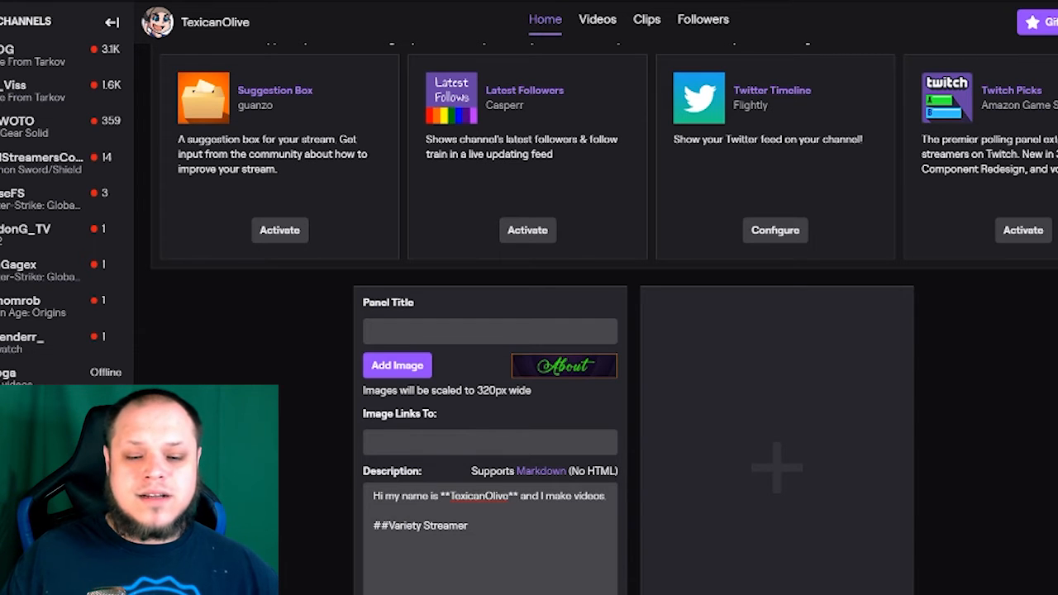
{"action": "scroll", "coordinate": [474, 318], "scroll_direction": "up", "scroll_amount": 3}
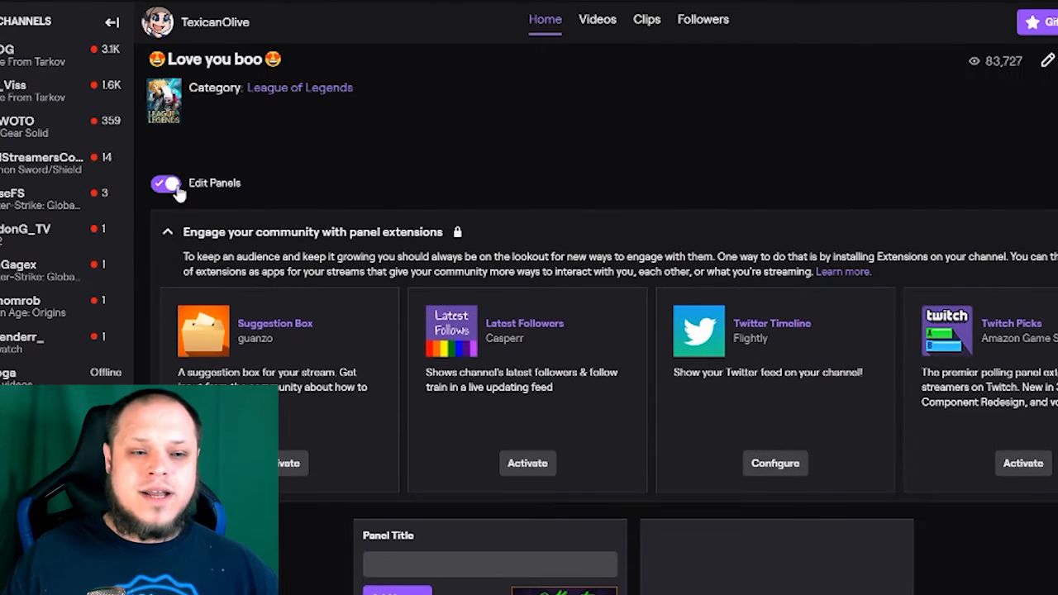
{"action": "left_click", "coordinate": [172, 186]}
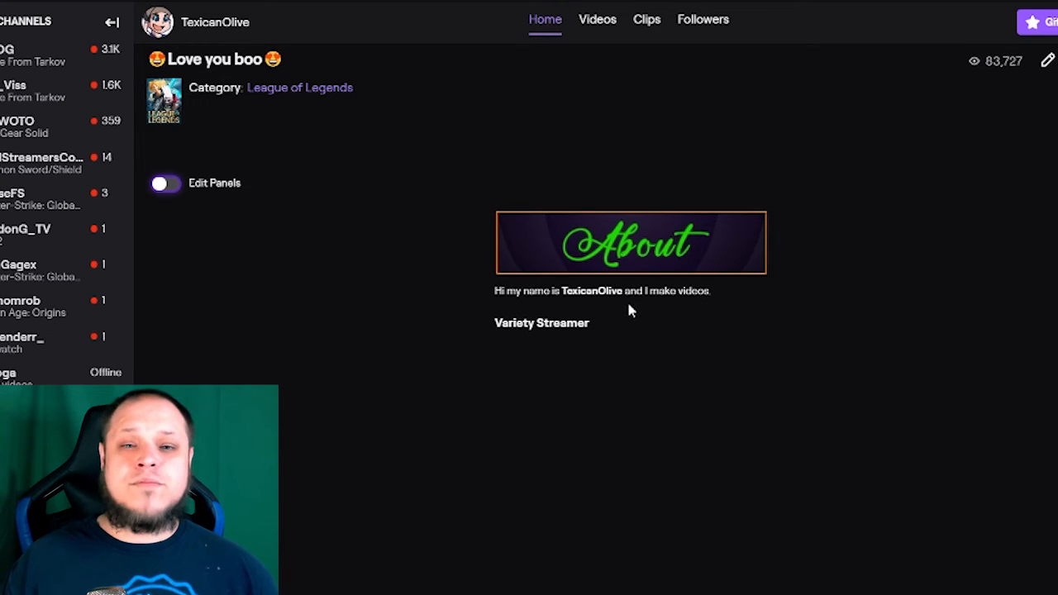
{"action": "left_click", "coordinate": [554, 309]}
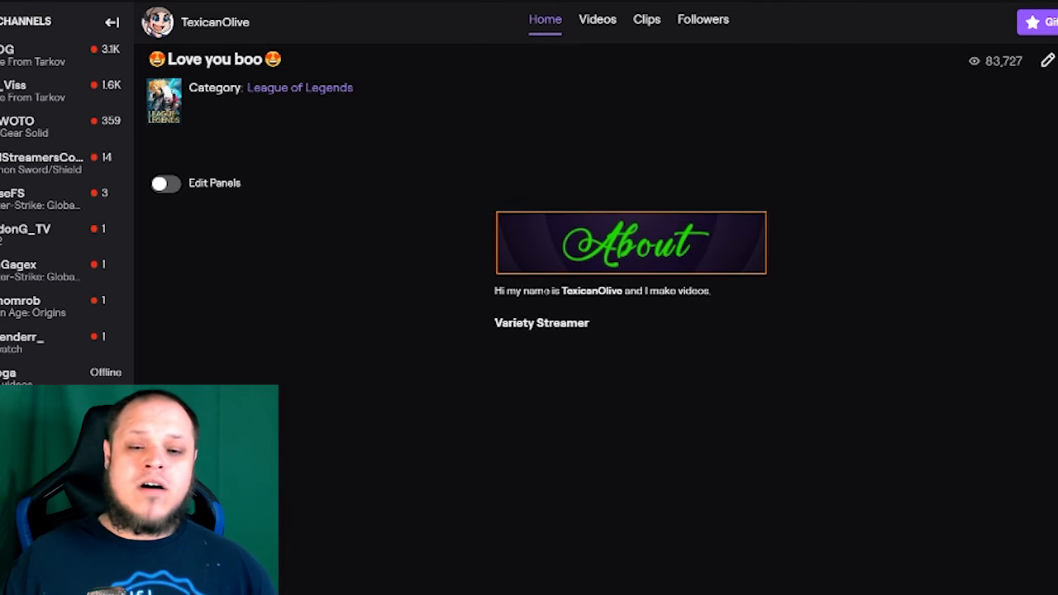
Turn panel editing back on and examine the Markdown guide's Formatting section on line breaks, horizontal rules and quotes
{"action": "left_click", "coordinate": [157, 188]}
{"action": "scroll", "coordinate": [480, 550], "scroll_direction": "down", "scroll_amount": 3}
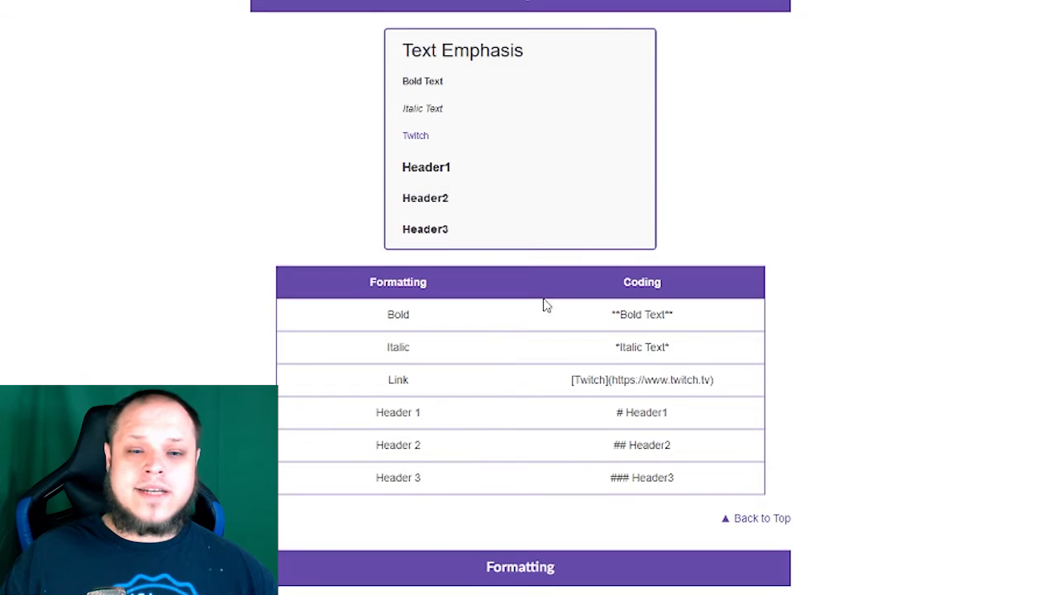
{"action": "scroll", "coordinate": [543, 303], "scroll_direction": "down", "scroll_amount": 5}
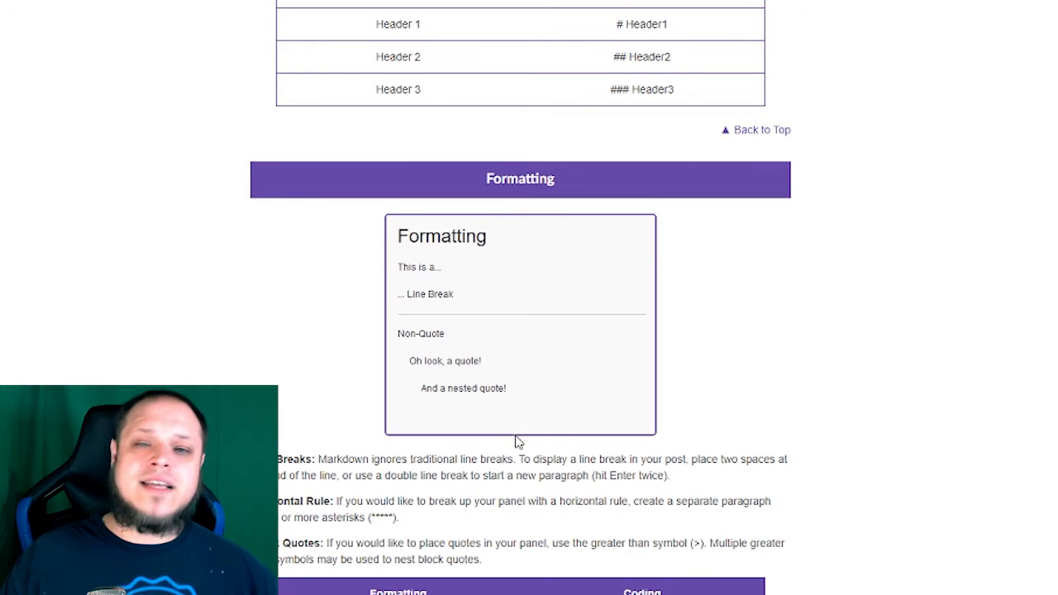
{"action": "scroll", "coordinate": [518, 442], "scroll_direction": "down", "scroll_amount": 5}
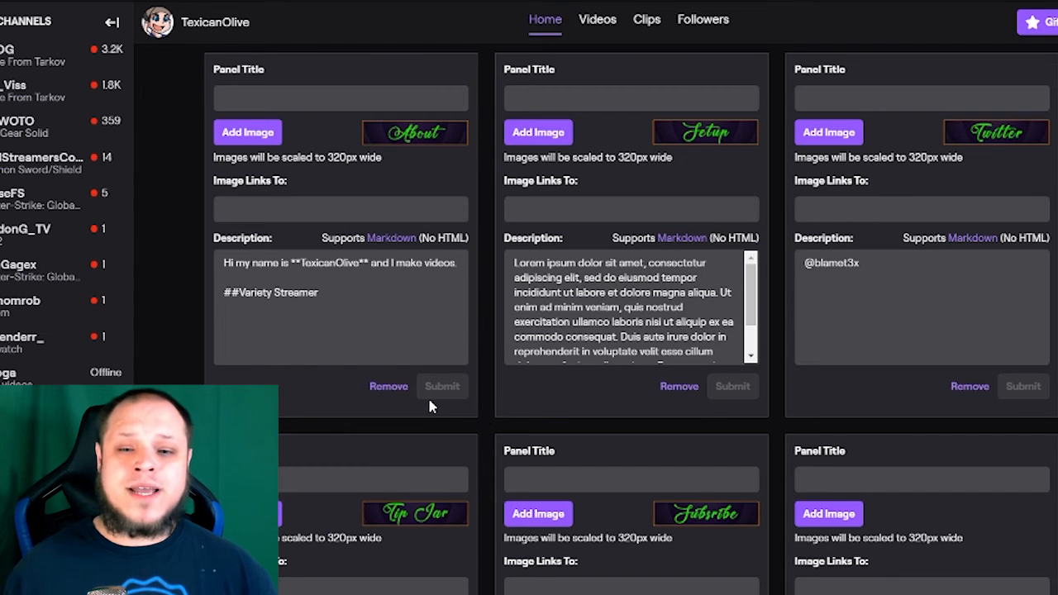
Turn off panel editing and review the About, Setup, Twitter, Tip Jar and Subscribe panels on the channel page
{"action": "scroll", "coordinate": [434, 371], "scroll_direction": "up", "scroll_amount": 8}
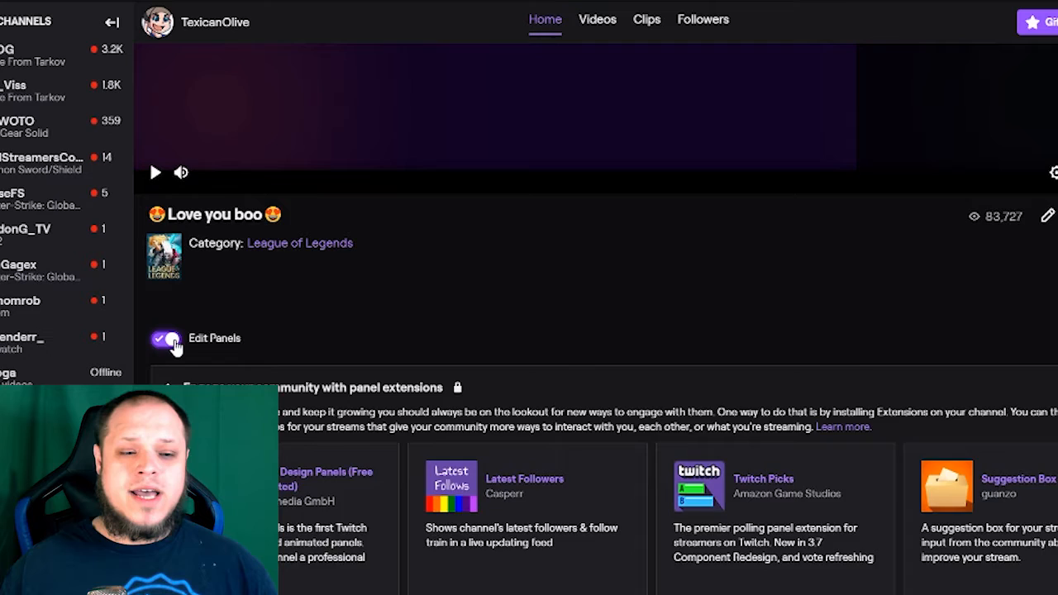
{"action": "left_click", "coordinate": [170, 339]}
{"action": "scroll", "coordinate": [476, 372], "scroll_direction": "down", "scroll_amount": 3}
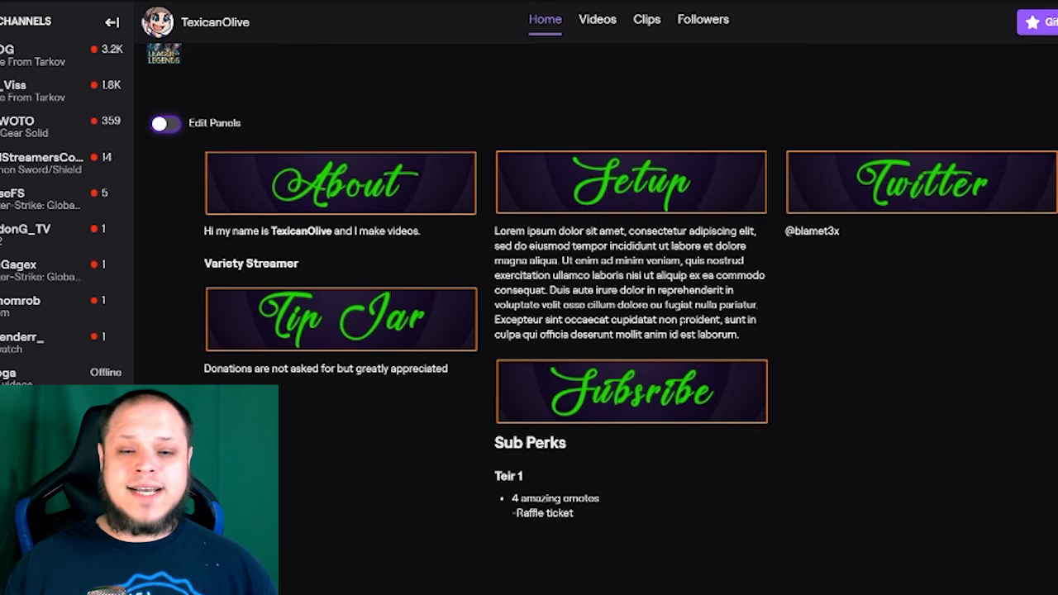
{"action": "scroll", "coordinate": [857, 441], "scroll_direction": "up", "scroll_amount": 5}
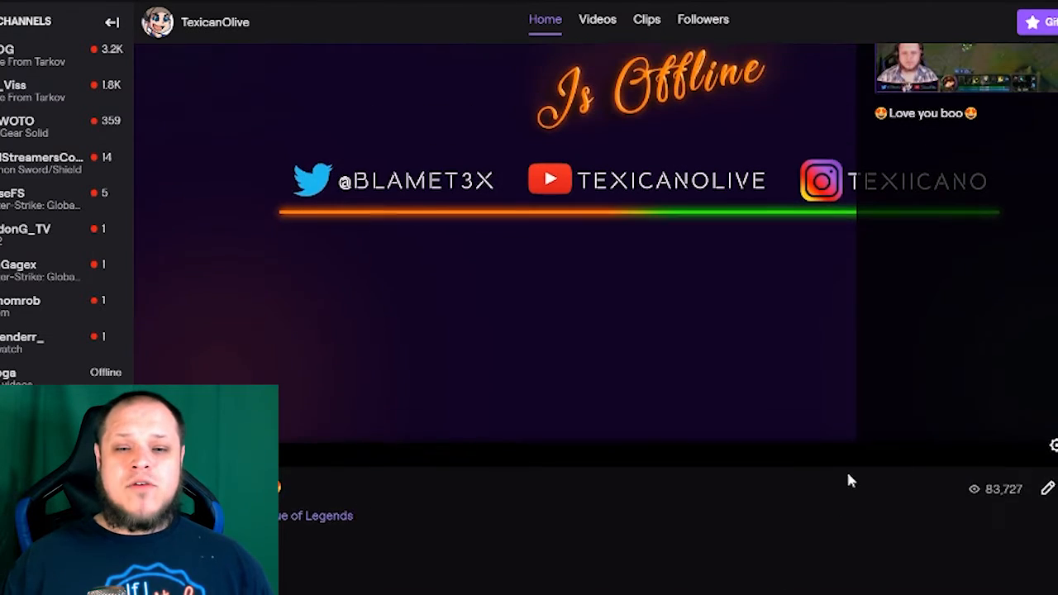
{"action": "scroll", "coordinate": [845, 462], "scroll_direction": "down", "scroll_amount": 5}
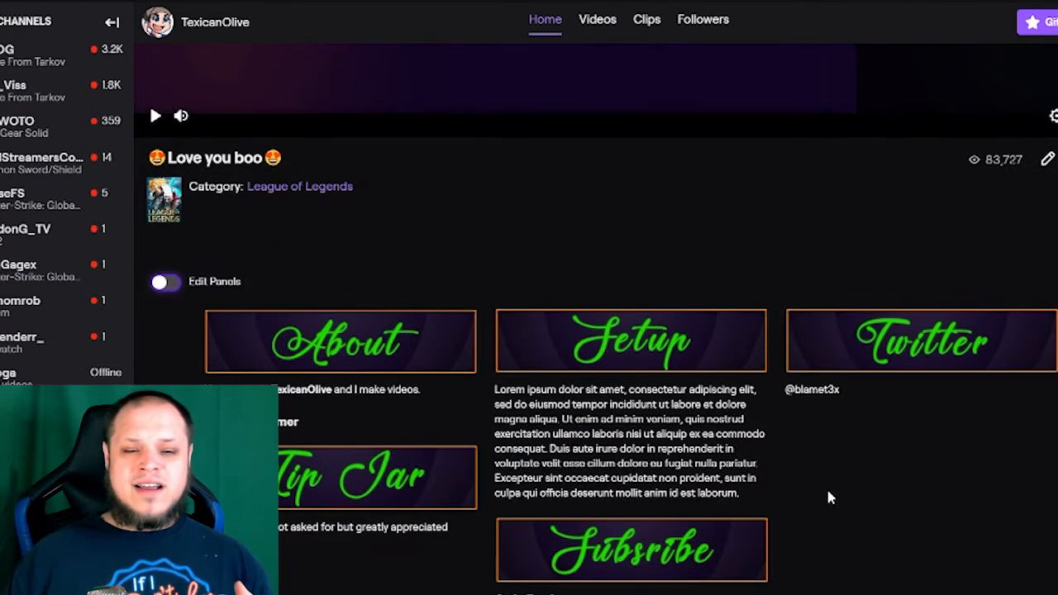
{"action": "scroll", "coordinate": [834, 488], "scroll_direction": "down", "scroll_amount": 2}
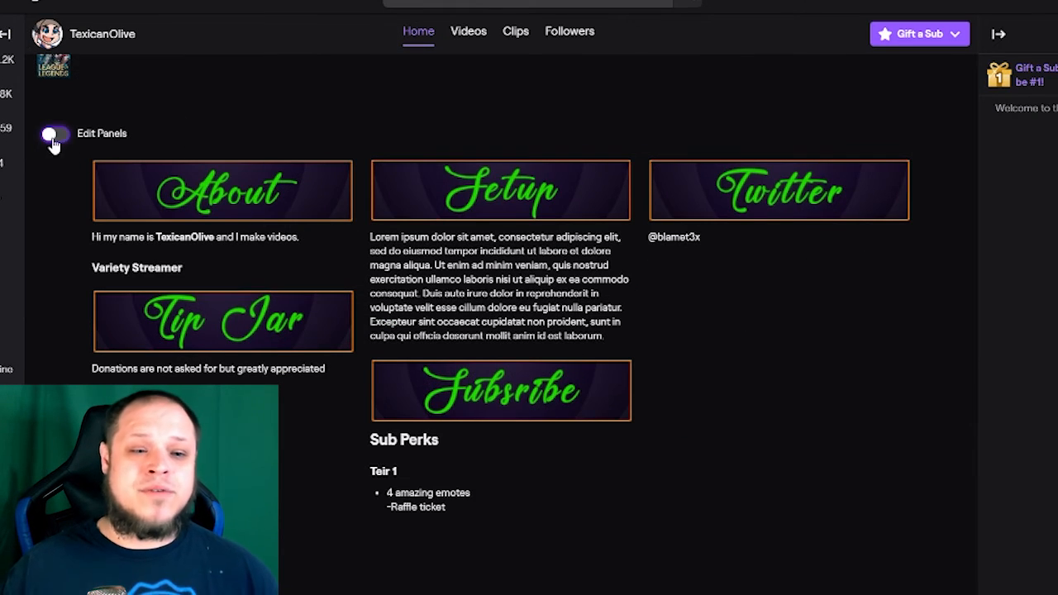
Turn on panel editing and swap the positions of the Twitter and Tip Jar panels
{"action": "left_click", "coordinate": [52, 135]}
{"action": "scroll", "coordinate": [415, 470], "scroll_direction": "down", "scroll_amount": 6}
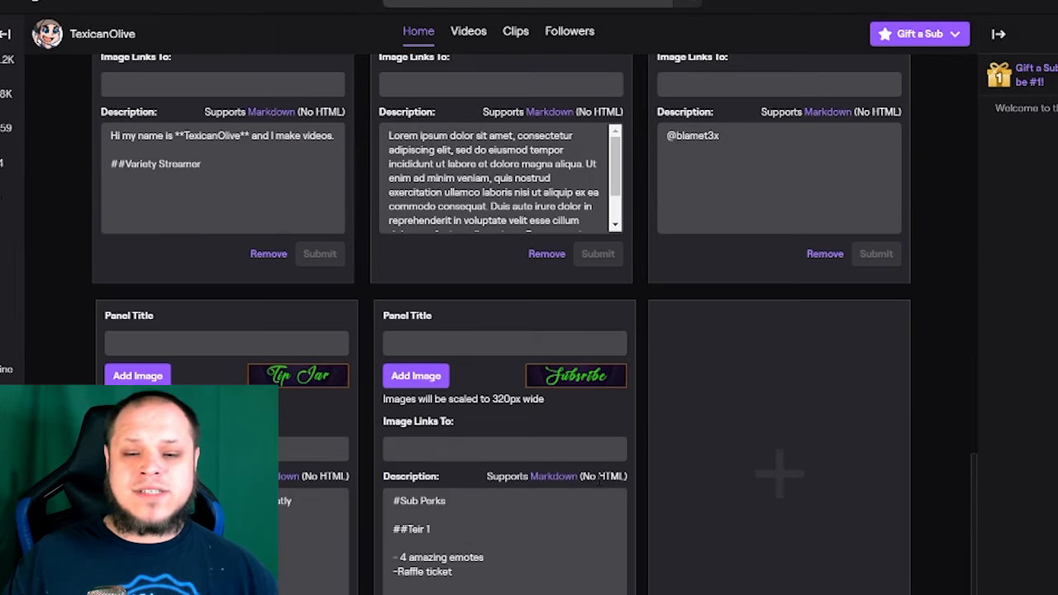
{"action": "scroll", "coordinate": [544, 463], "scroll_direction": "up", "scroll_amount": 2}
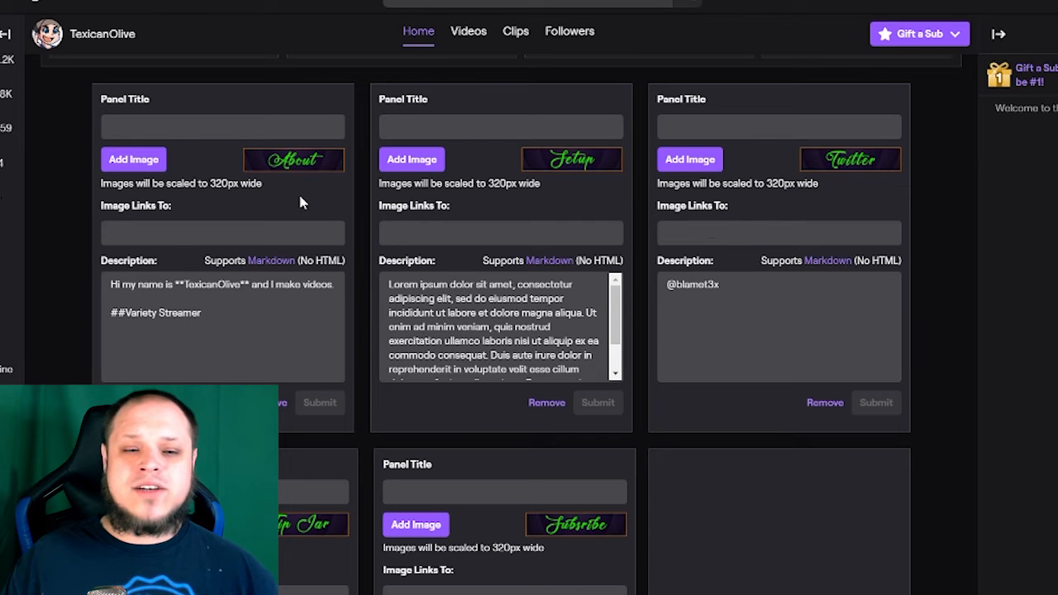
{"action": "left_click_drag", "start_coordinate": [295, 193], "coordinate": [343, 204]}
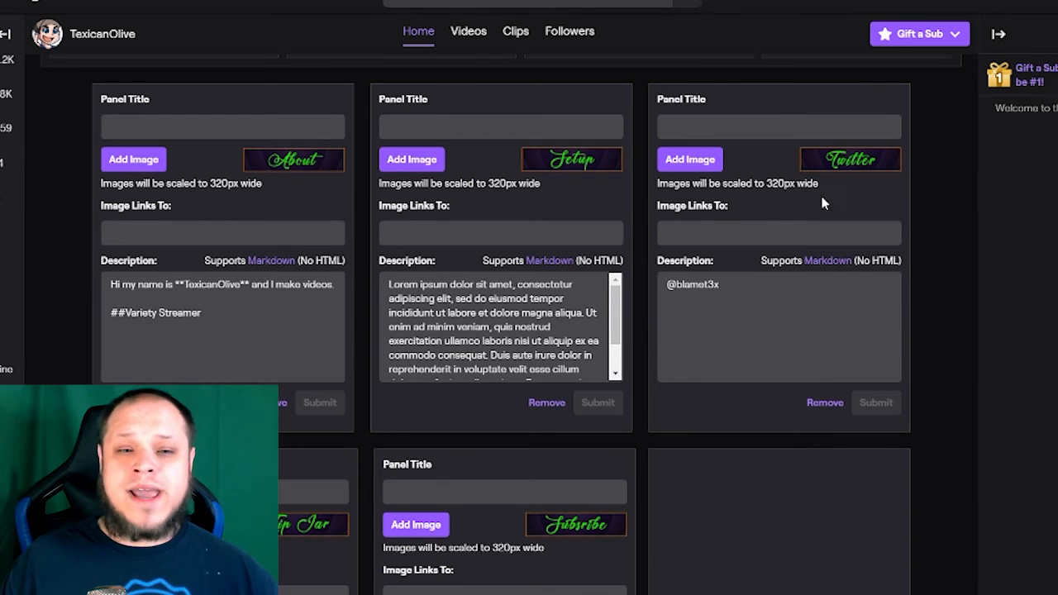
{"action": "left_click_drag", "start_coordinate": [828, 197], "coordinate": [279, 482]}
{"action": "scroll", "coordinate": [304, 456], "scroll_direction": "up", "scroll_amount": 1}
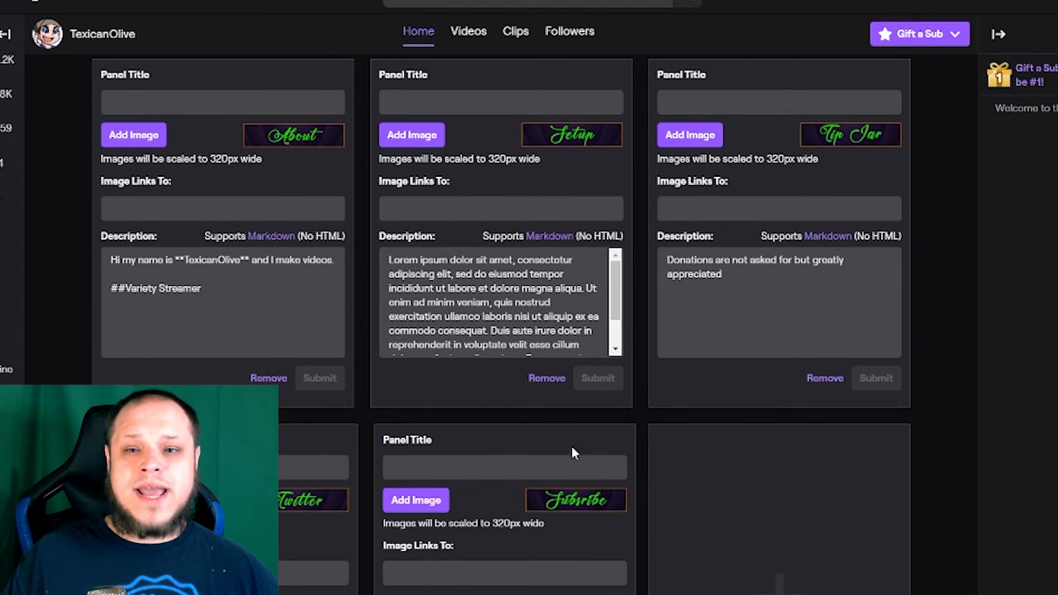
{"action": "scroll", "coordinate": [753, 287], "scroll_direction": "down", "scroll_amount": 3}
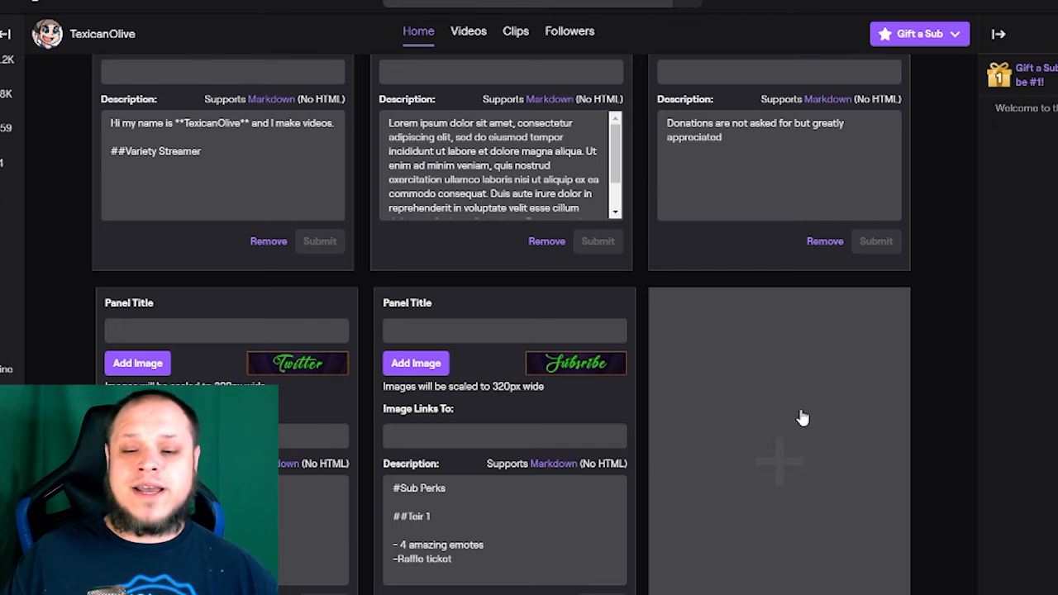
Add an empty text or image panel and move the Subscribe panel into the slot after it
{"action": "left_click", "coordinate": [779, 427]}
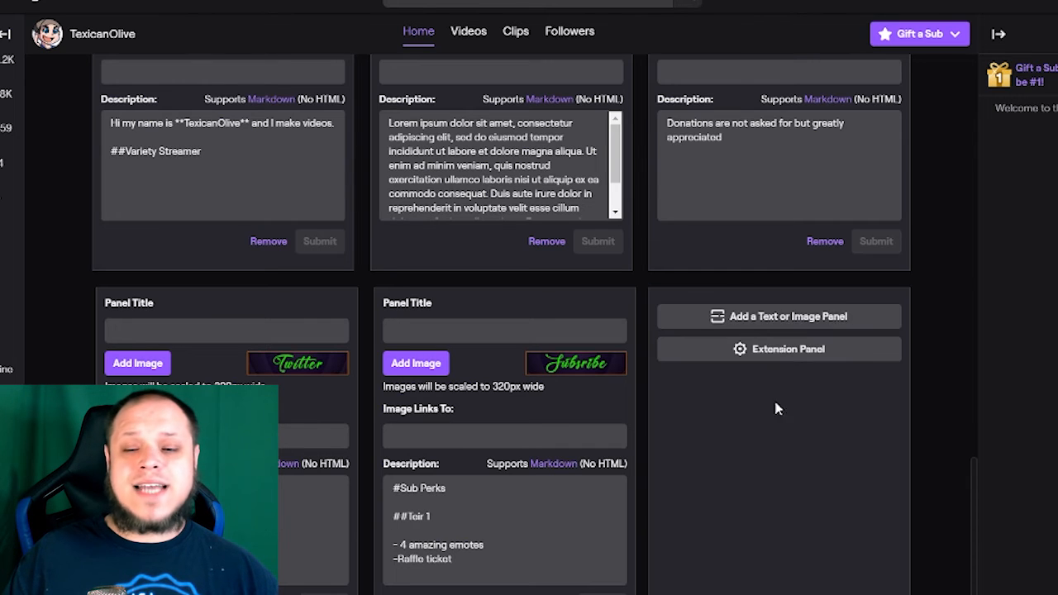
{"action": "left_click", "coordinate": [769, 321]}
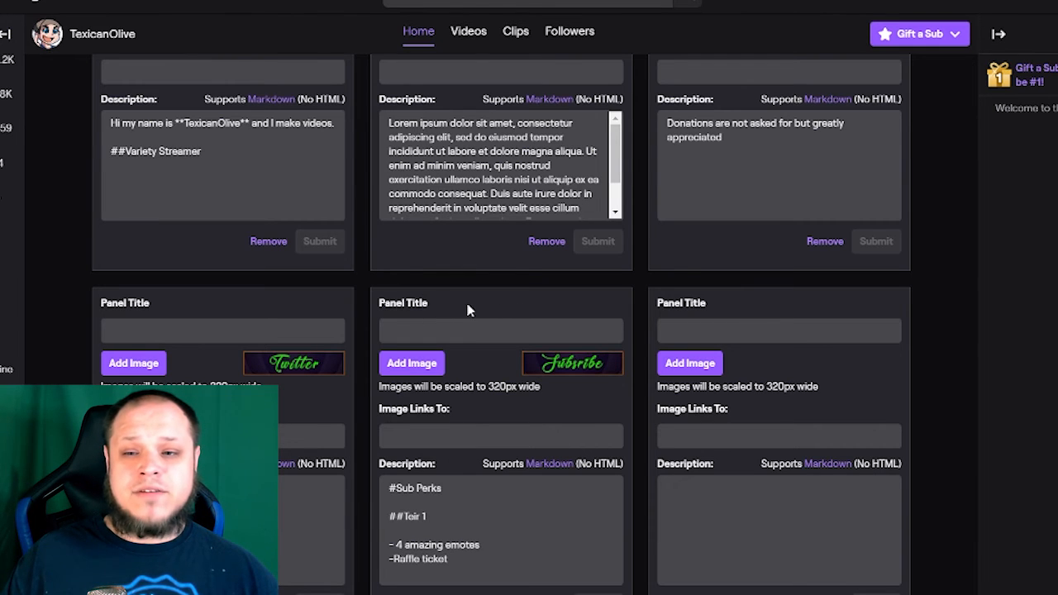
{"action": "left_click_drag", "start_coordinate": [467, 310], "coordinate": [774, 317]}
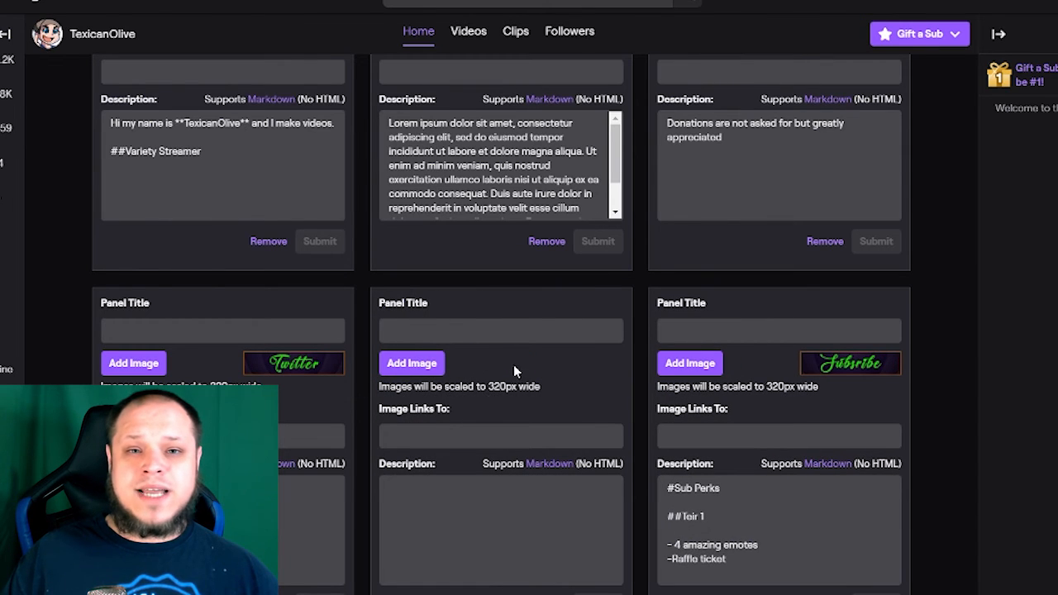
Review the rearranged panels in the editor and turn off panel editing to check their layout on the channel page
{"action": "scroll", "coordinate": [511, 414], "scroll_direction": "up", "scroll_amount": 3}
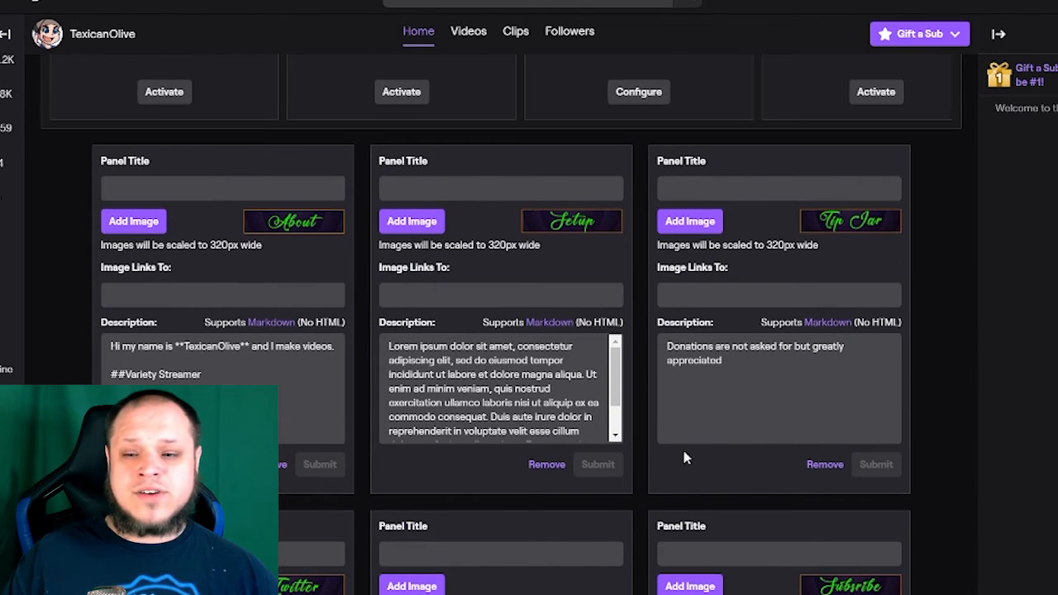
{"action": "scroll", "coordinate": [685, 455], "scroll_direction": "down", "scroll_amount": 2}
{"action": "scroll", "coordinate": [165, 214], "scroll_direction": "up", "scroll_amount": 6}
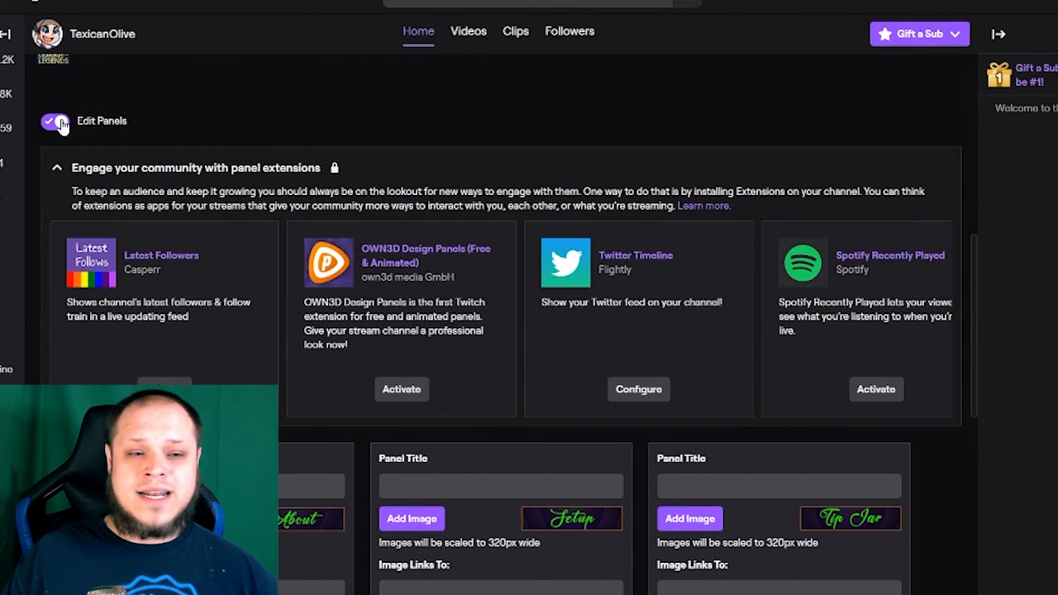
{"action": "left_click", "coordinate": [58, 123]}
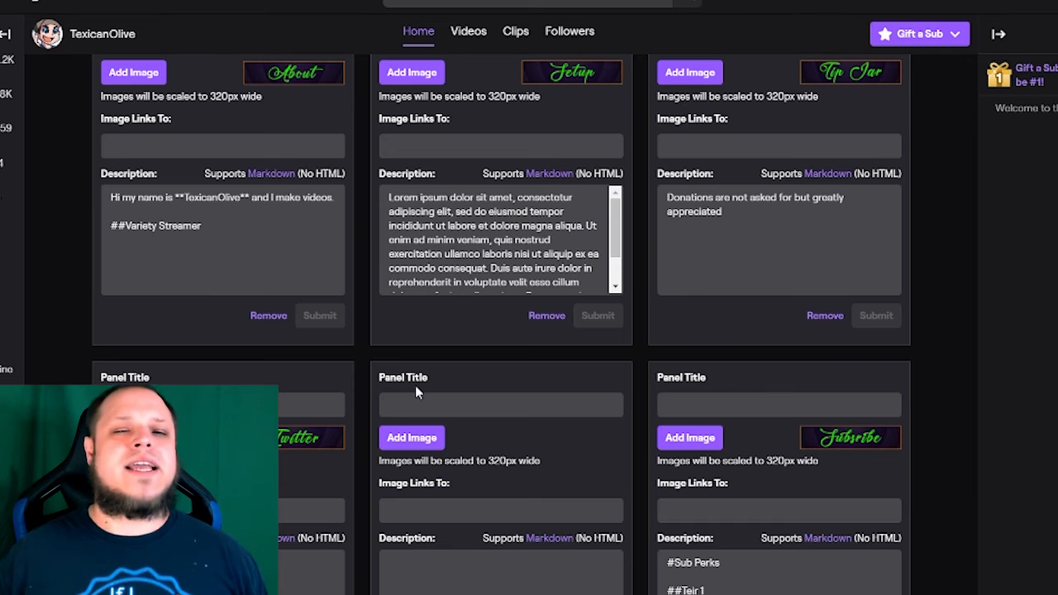
{"action": "scroll", "coordinate": [360, 312], "scroll_direction": "up", "scroll_amount": 1}
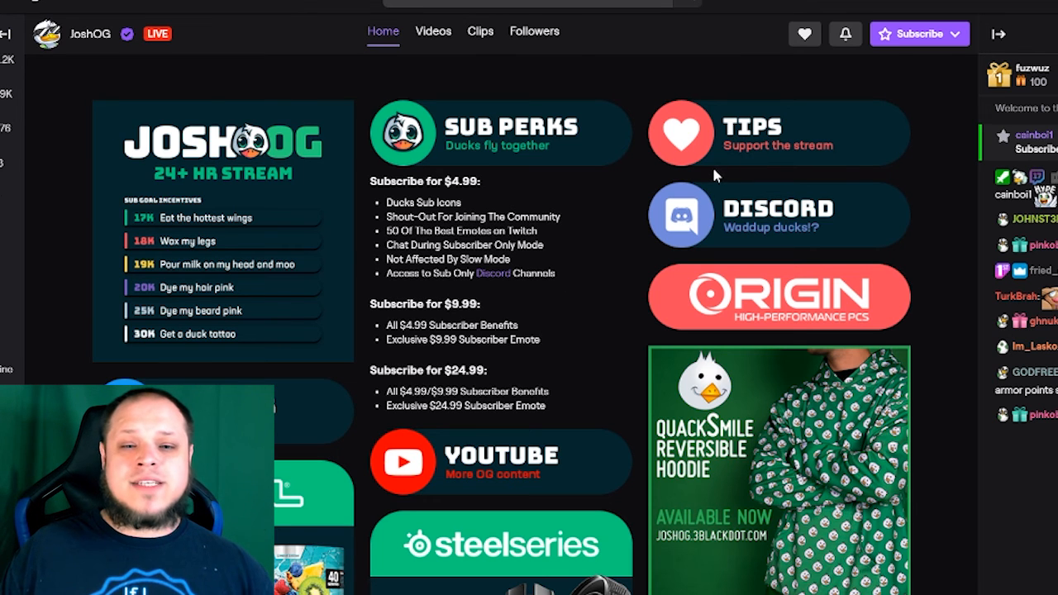
Examine the panels on JoshOG's channel page as a layout example, including the sub perks and sponsor panels
{"action": "scroll", "coordinate": [635, 304], "scroll_direction": "down", "scroll_amount": 3}
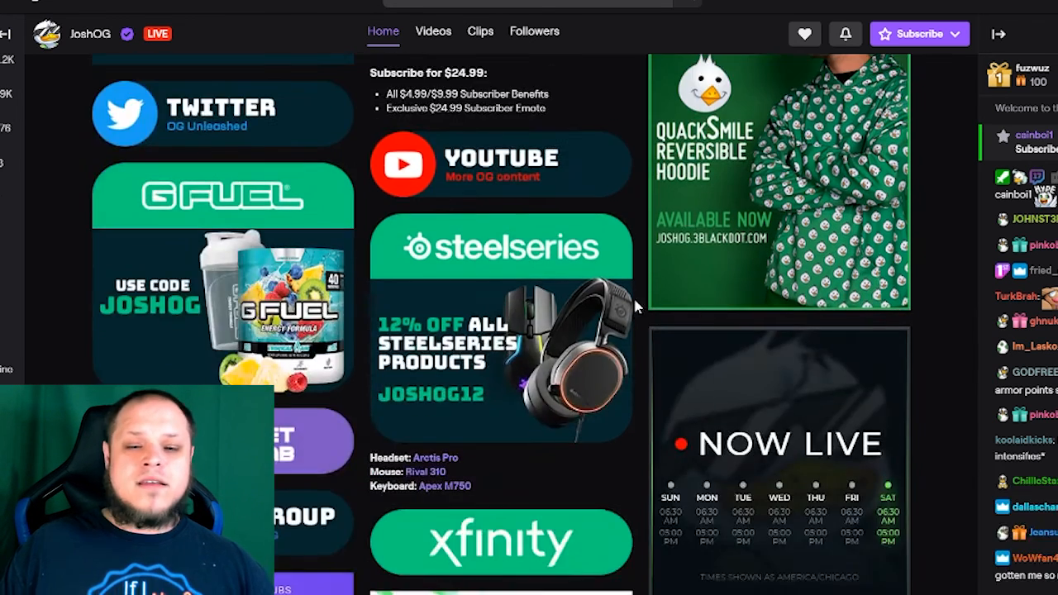
{"action": "scroll", "coordinate": [626, 312], "scroll_direction": "up", "scroll_amount": 1}
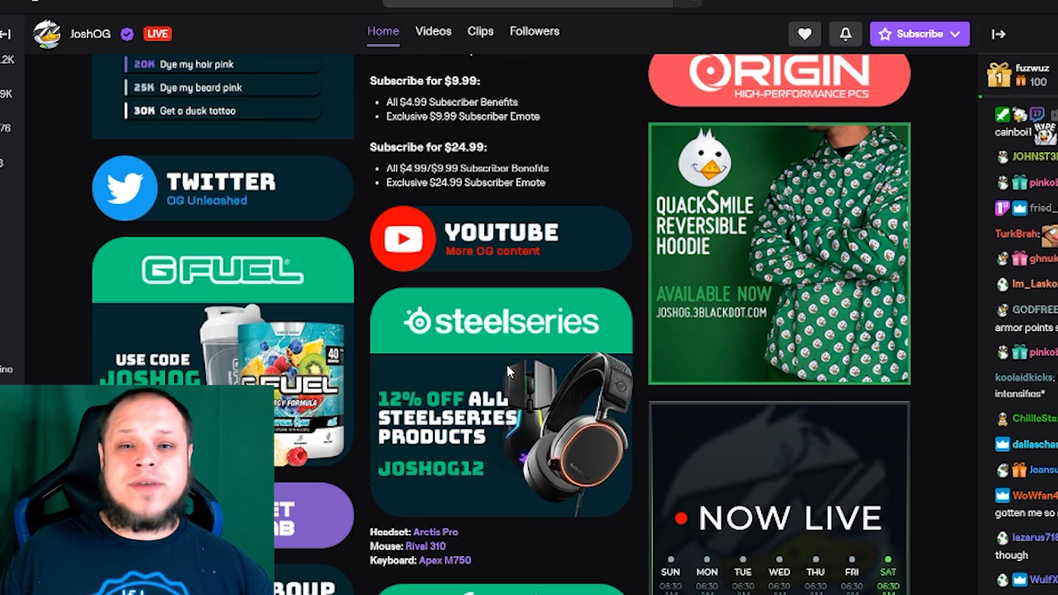
{"action": "scroll", "coordinate": [504, 358], "scroll_direction": "up", "scroll_amount": 2}
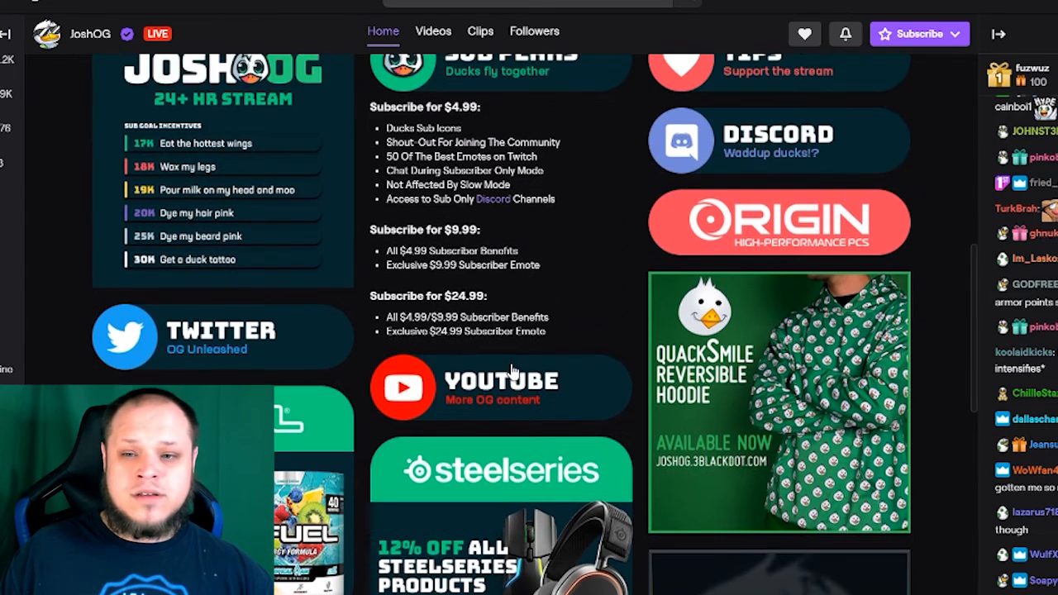
{"action": "scroll", "coordinate": [509, 311], "scroll_direction": "up", "scroll_amount": 1}
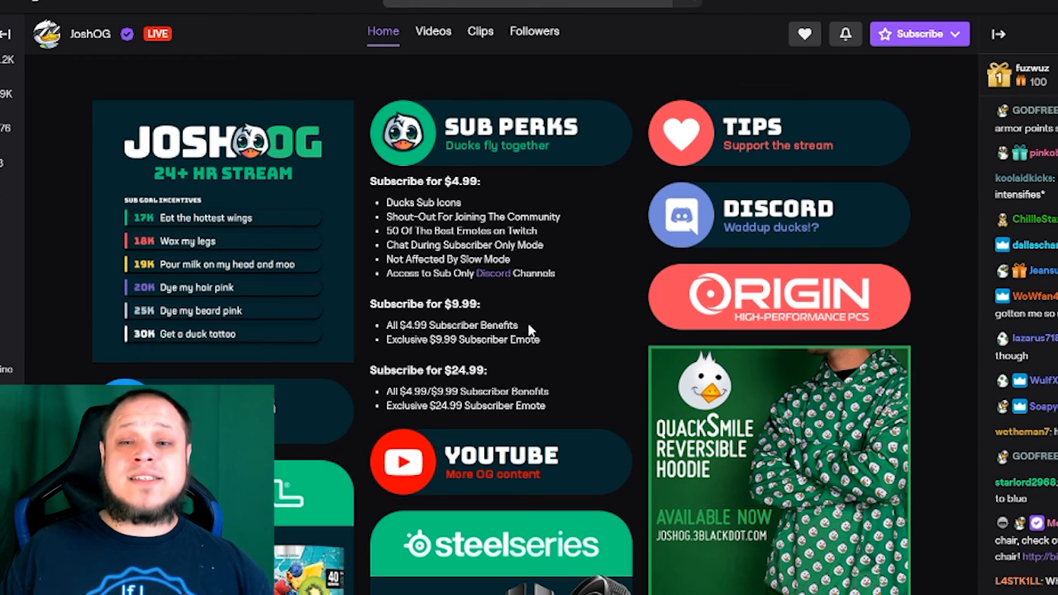
Examine the image-only panels on TSM_Viss's channel page as another design example
{"action": "scroll", "coordinate": [533, 335], "scroll_direction": "down", "scroll_amount": 9}
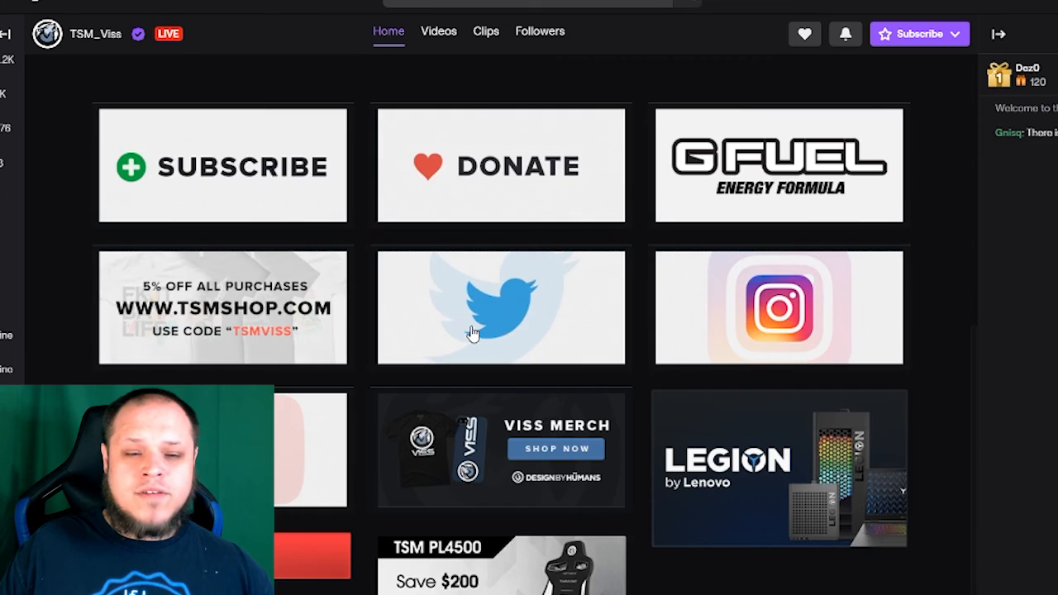
{"action": "scroll", "coordinate": [471, 331], "scroll_direction": "down", "scroll_amount": 2}
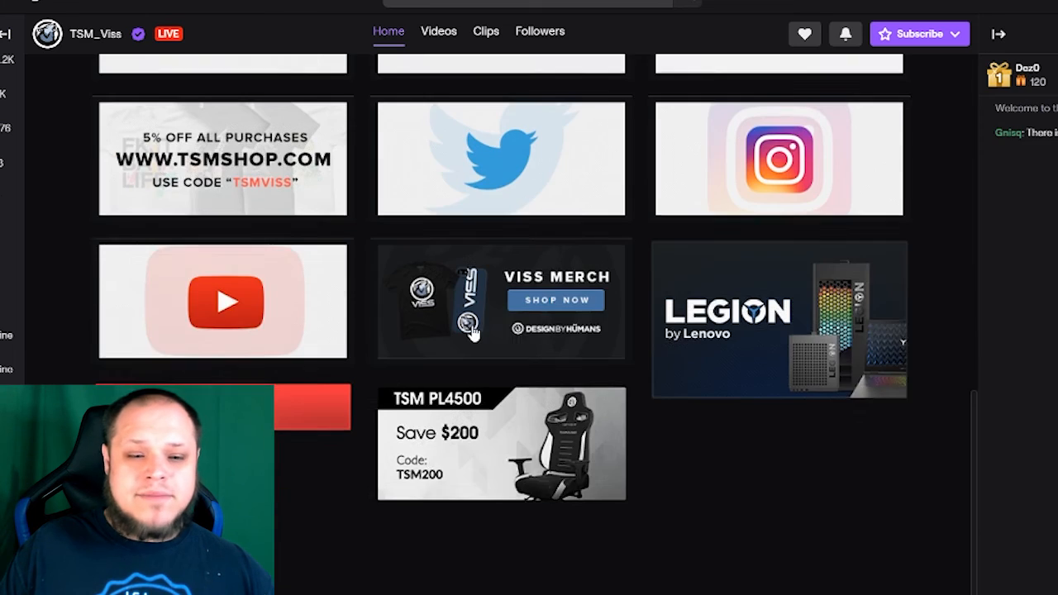
{"action": "scroll", "coordinate": [471, 330], "scroll_direction": "up", "scroll_amount": 2}
{"action": "scroll", "coordinate": [435, 323], "scroll_direction": "up", "scroll_amount": 2}
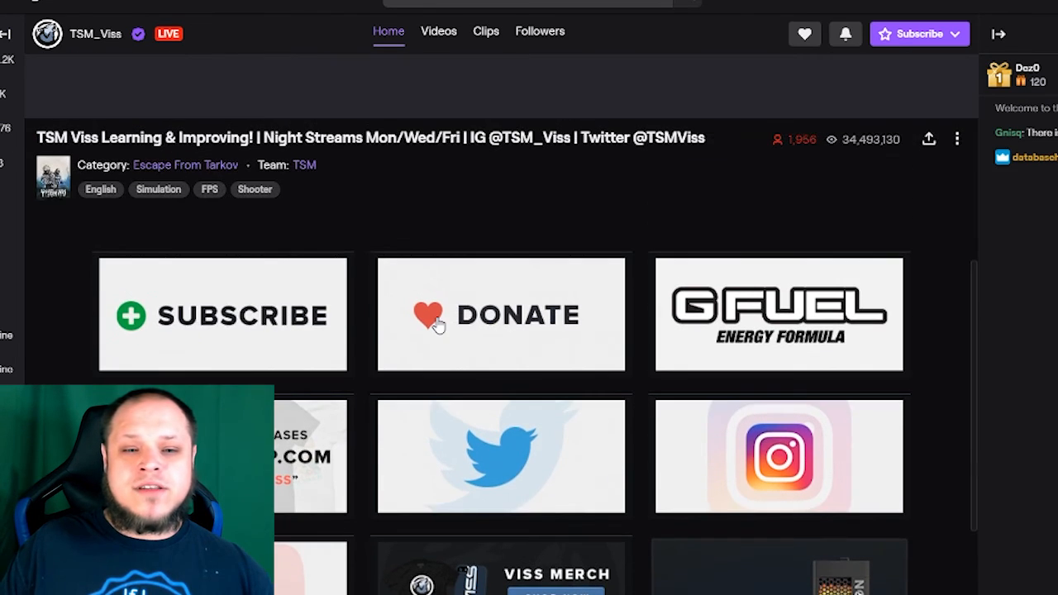
{"action": "scroll", "coordinate": [437, 325], "scroll_direction": "down", "scroll_amount": 3}
{"action": "scroll", "coordinate": [439, 324], "scroll_direction": "up", "scroll_amount": 1}
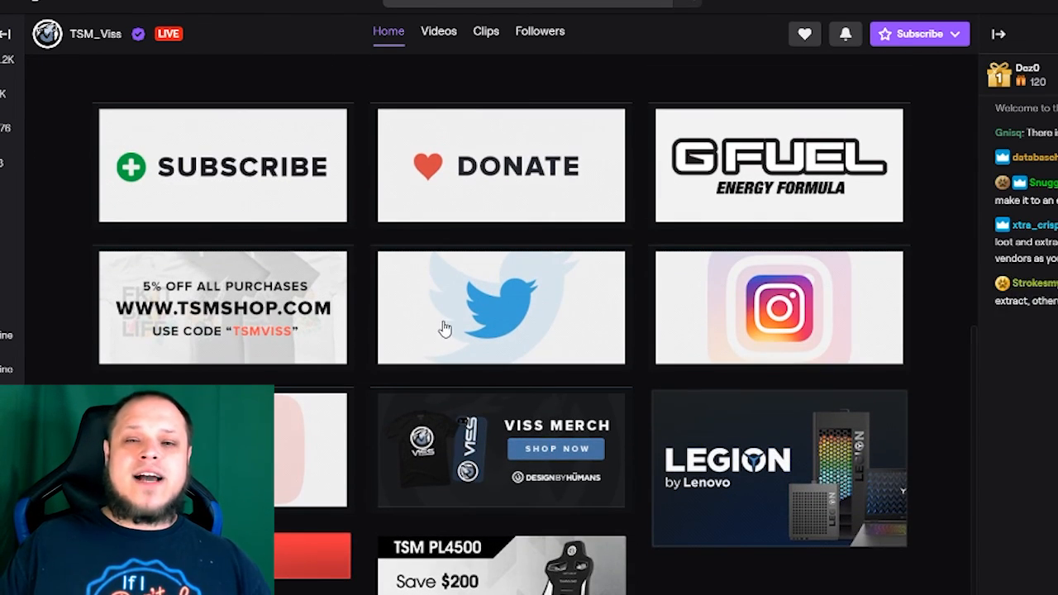